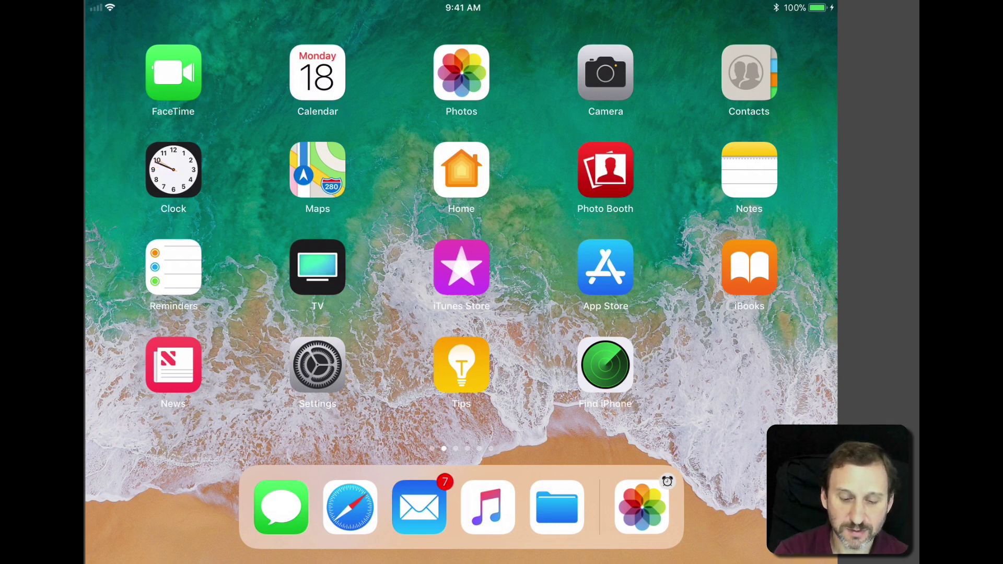
Step: Launch Files from the Dock to browse iCloud Drive
left_click(557, 507)
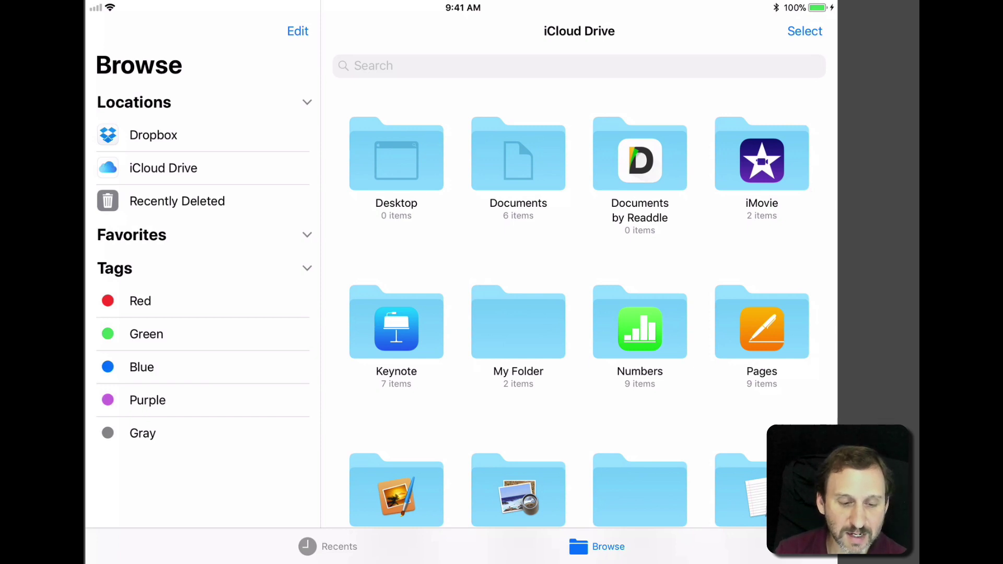
left_click(298, 31)
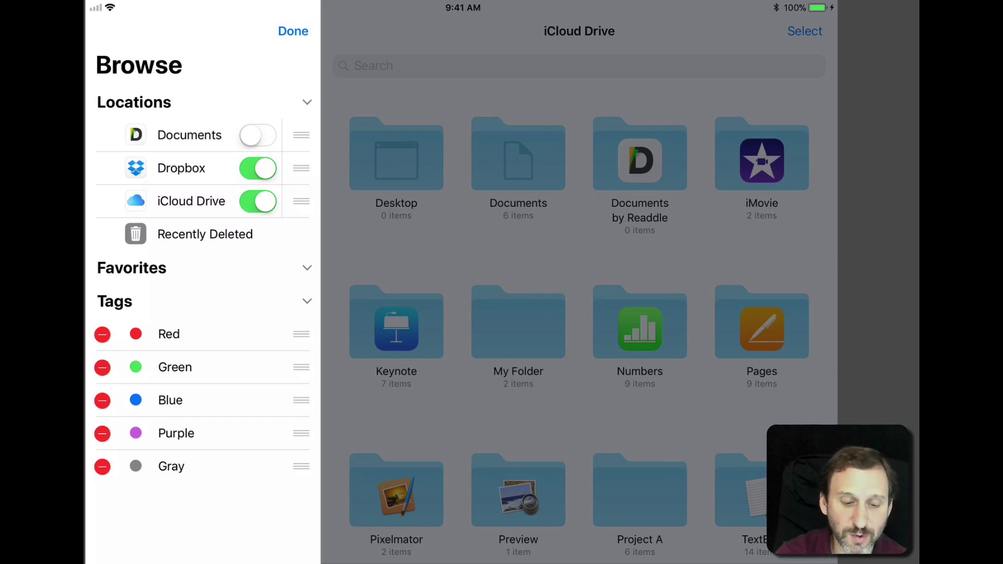
left_click(293, 30)
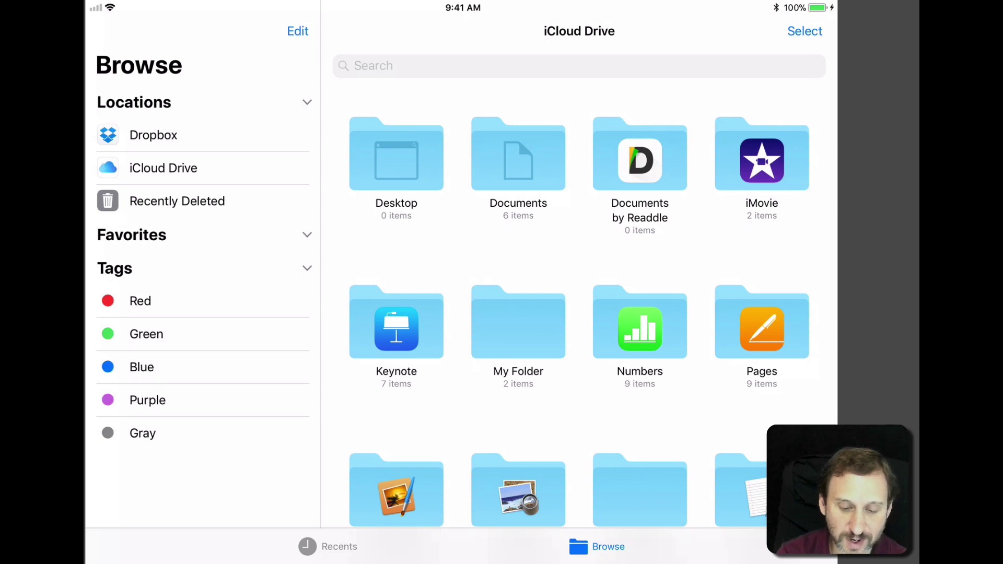
scroll(580, 314, "down", 3)
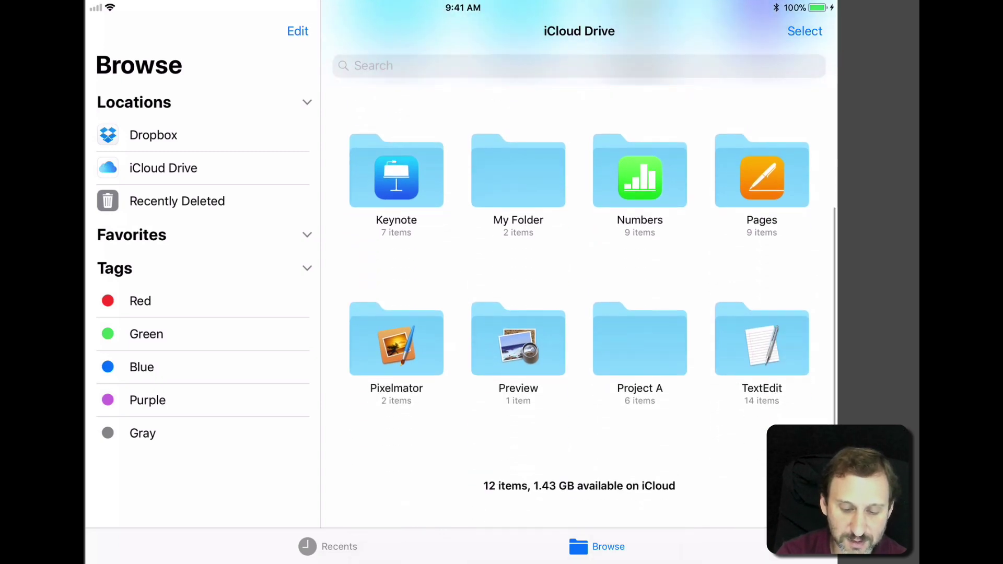
scroll(580, 314, "up", 4)
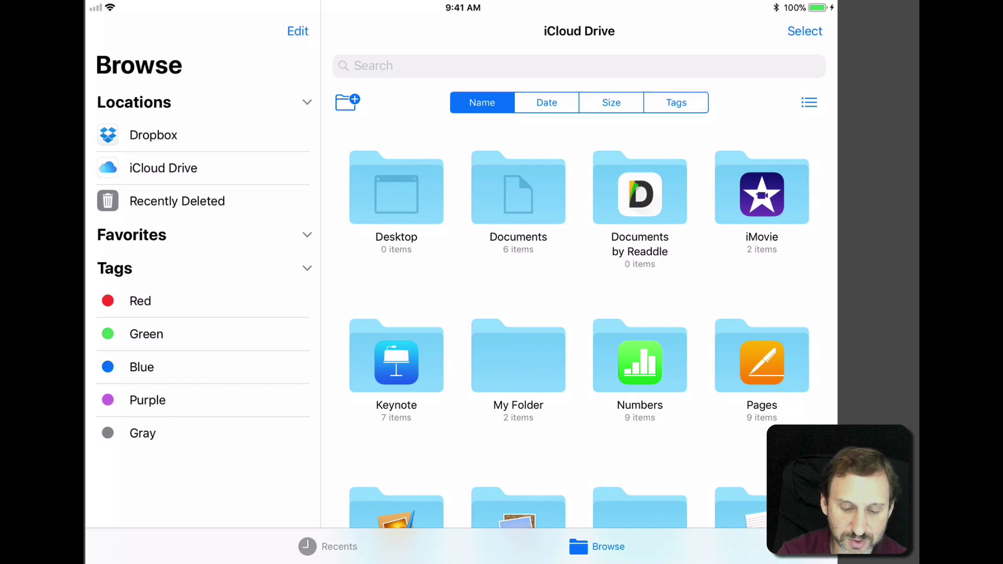
Step: In Documents, preview IMG_3335, then open the MacMostKeyboardShortcutsSierra PDF
left_click(518, 191)
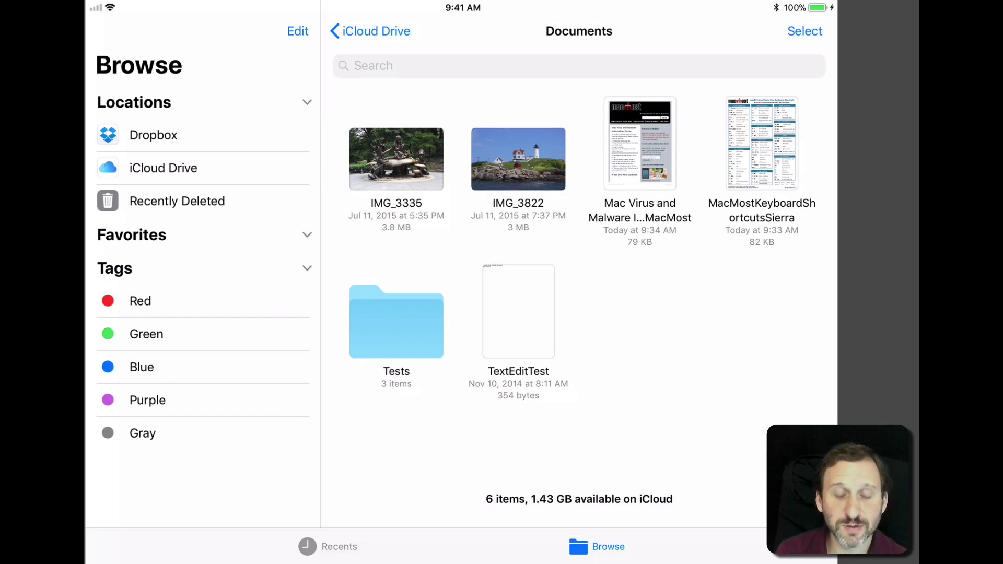
left_click(396, 158)
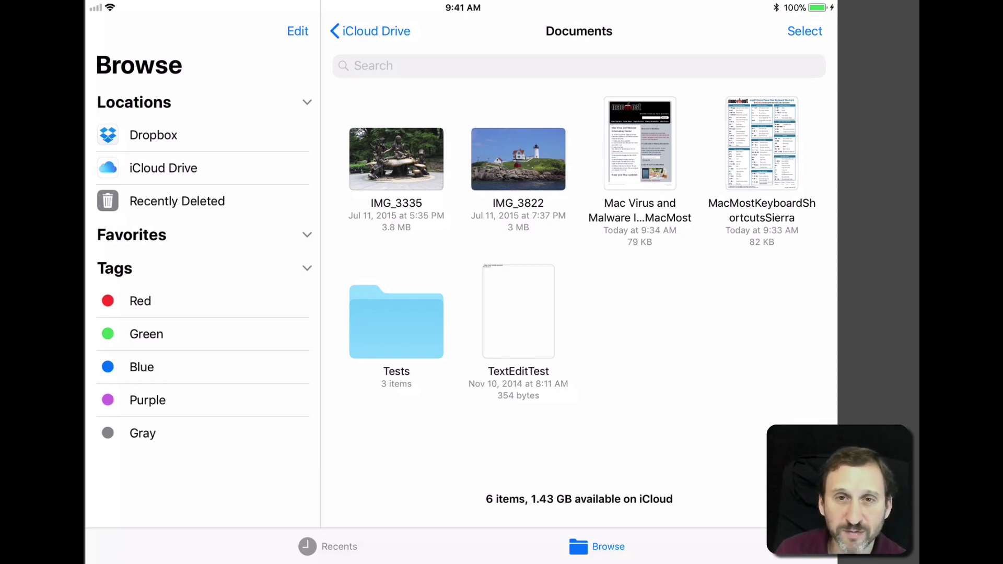
left_click(762, 143)
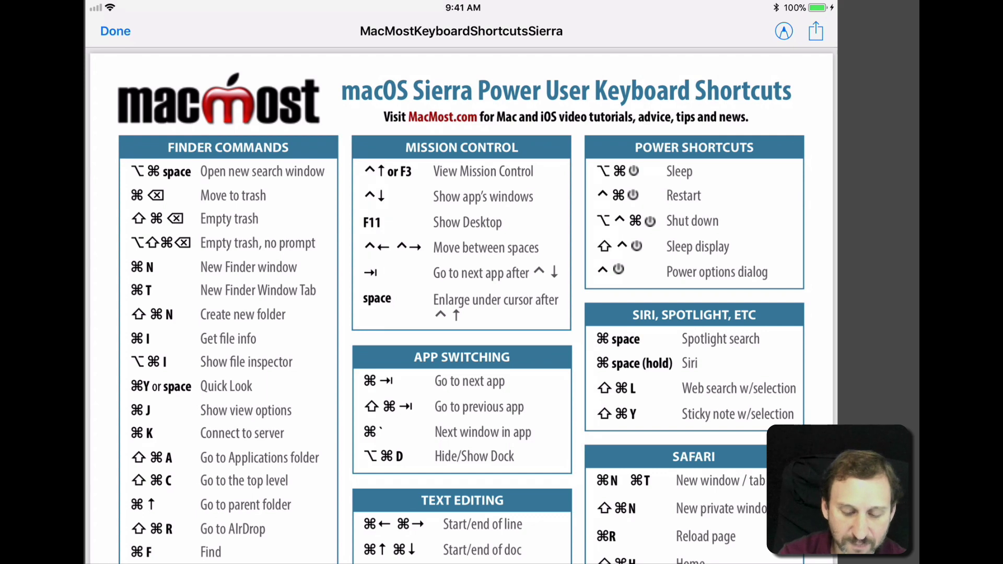
Step: Draw a black line and a yellow loop on the shortcuts PDF, then close it
left_click(783, 31)
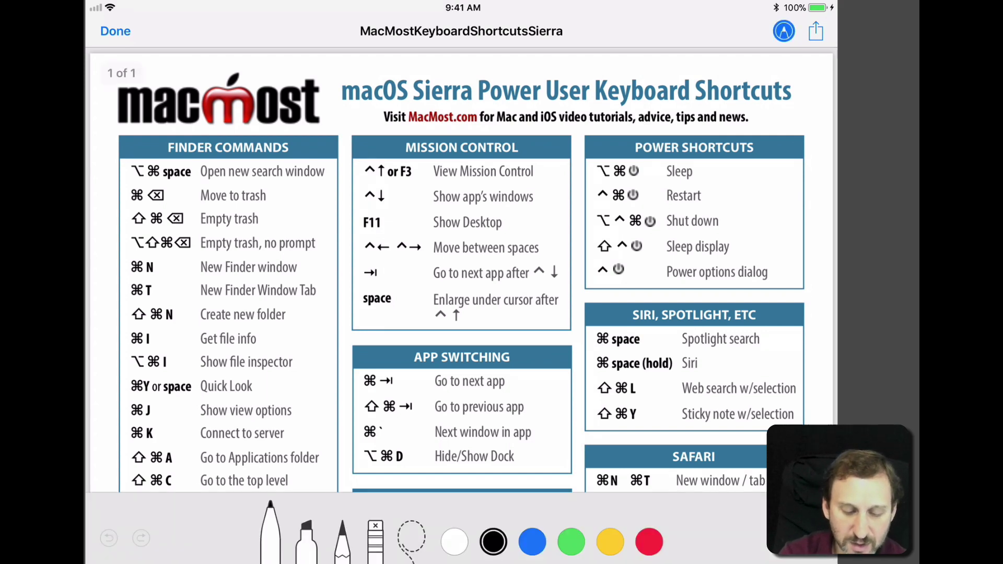
left_click_drag(302, 351, 760, 201)
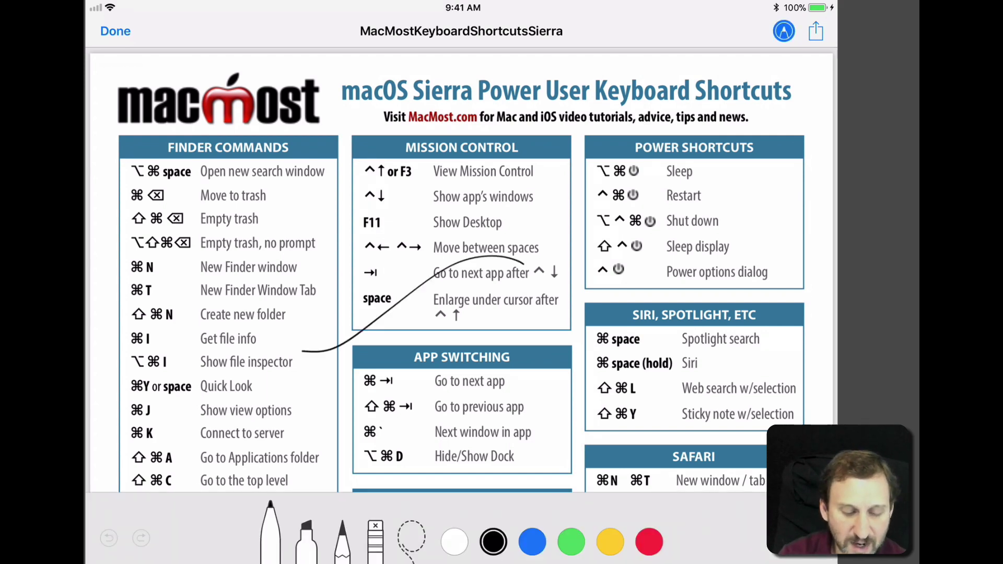
left_click(610, 541)
mouse_move(455, 367)
left_mouse_down()
mouse_move(595, 239)
mouse_move(690, 321)
mouse_move(313, 267)
mouse_move(548, 177)
left_mouse_up()
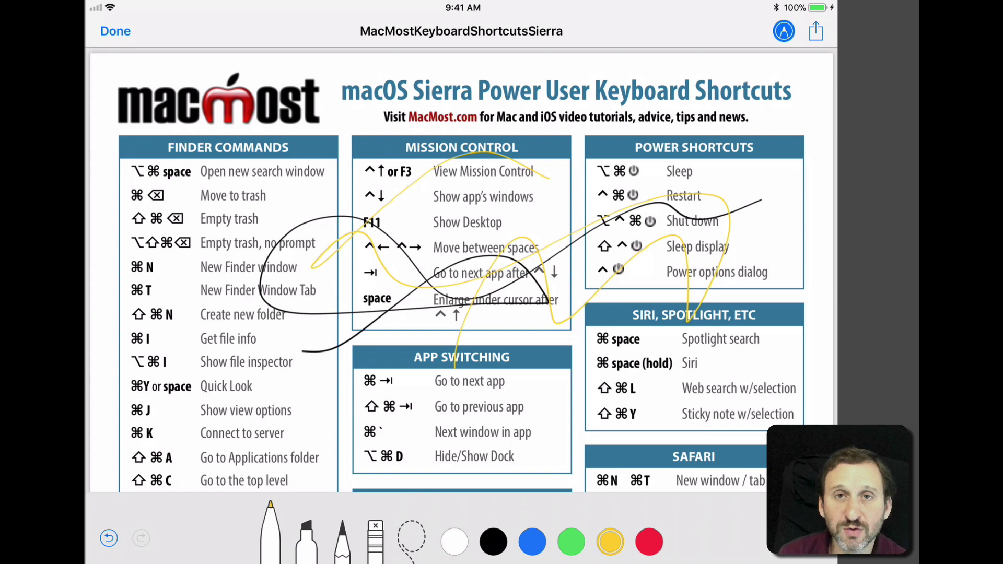
left_click(814, 541)
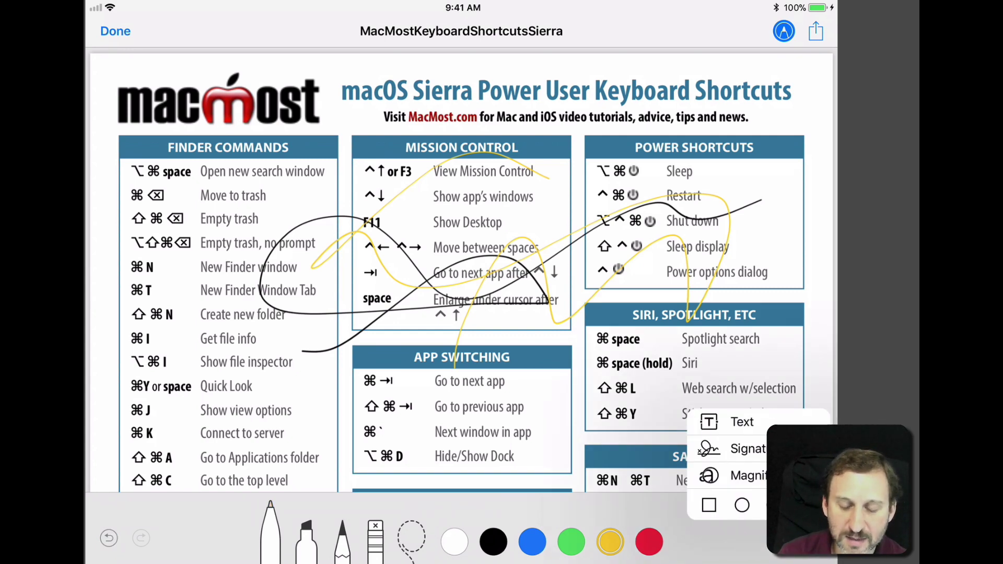
left_click(270, 533)
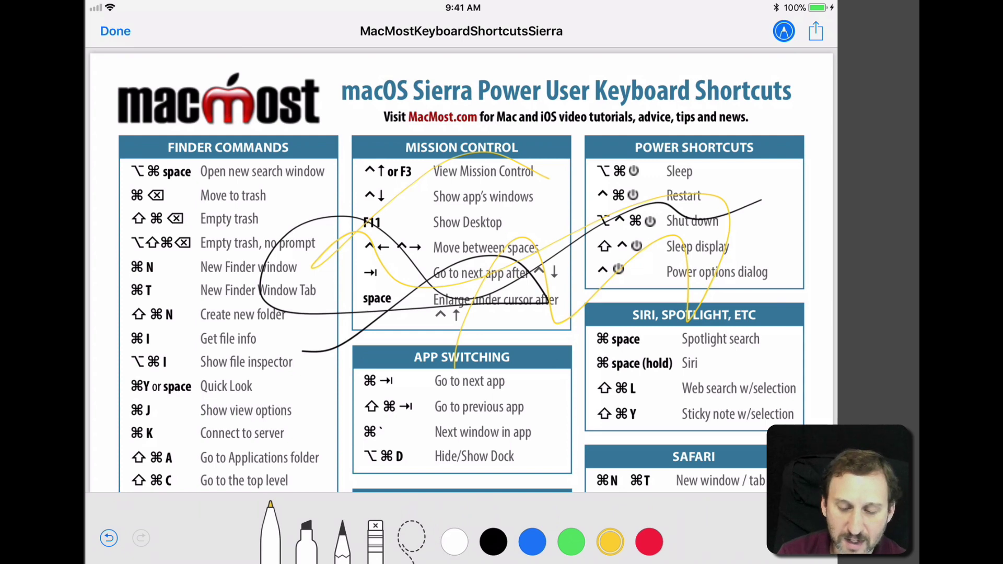
left_click(116, 30)
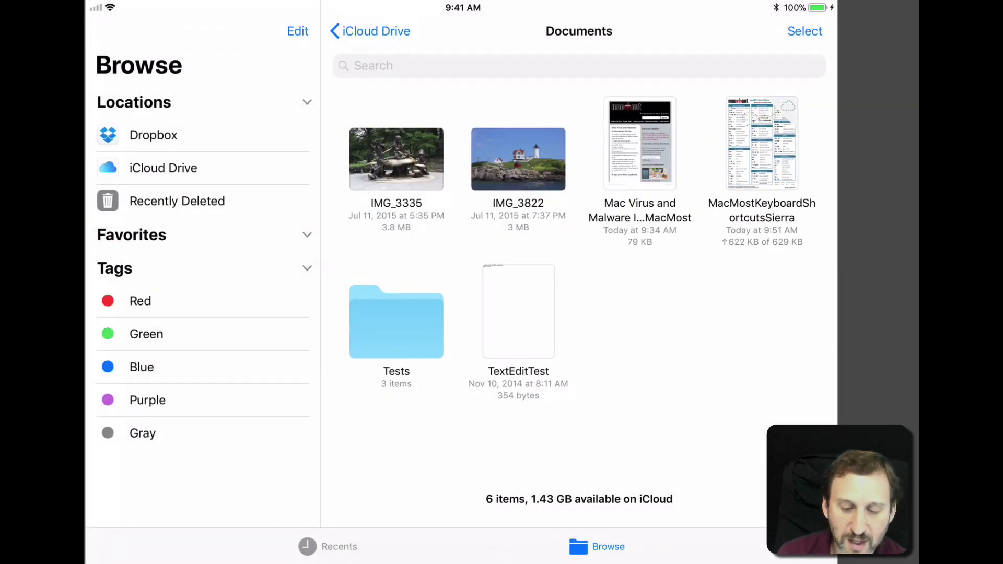
scroll(594, 309, "up", 2)
Step: Reopen and close the annotated shortcuts PDF and the TextEditTest document
left_click(762, 177)
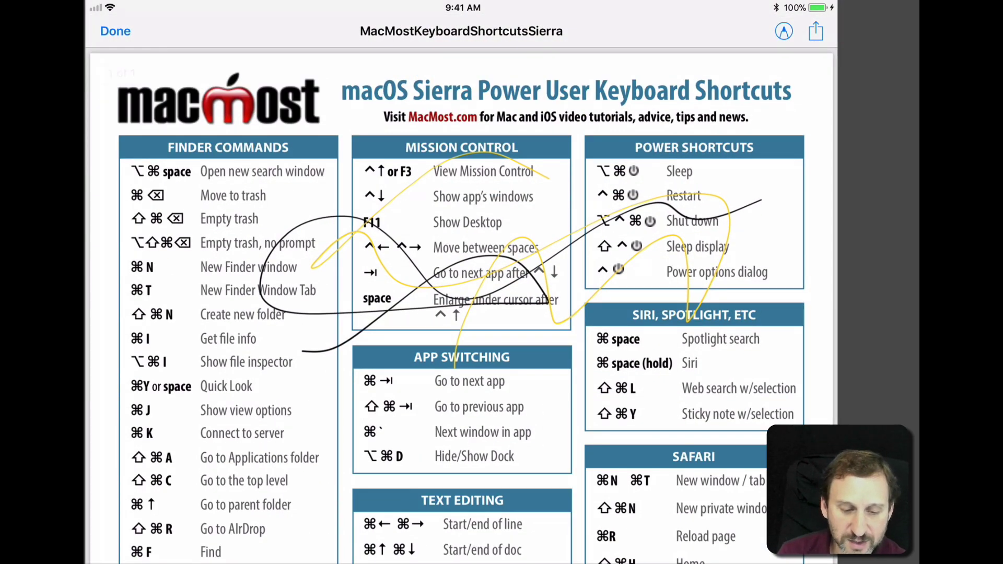
left_click(116, 31)
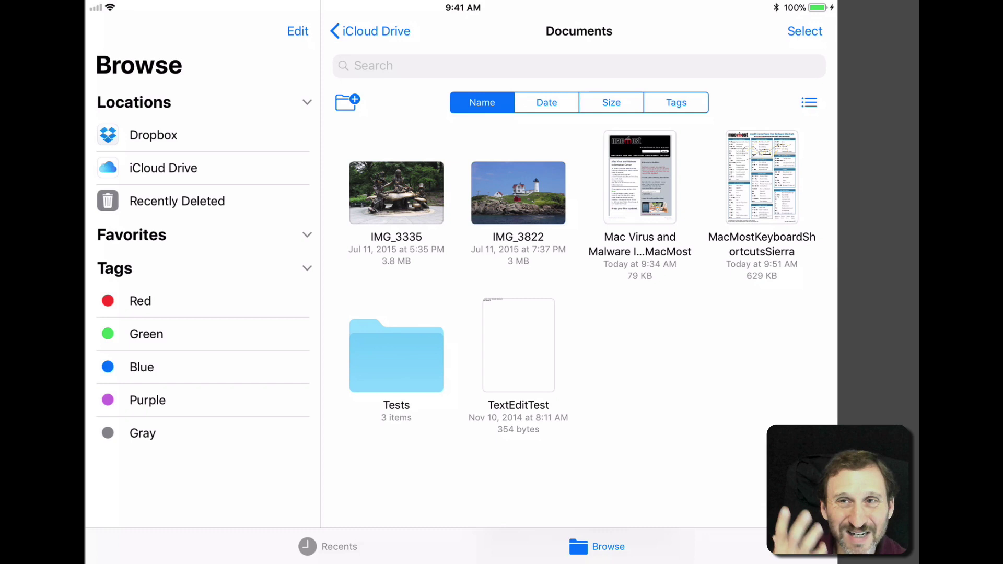
left_click(518, 344)
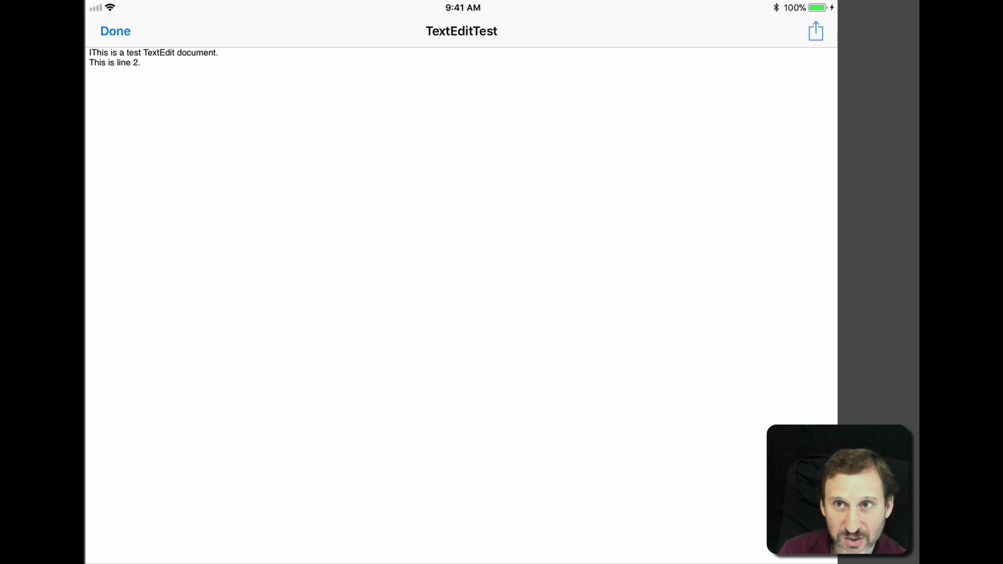
left_click(116, 31)
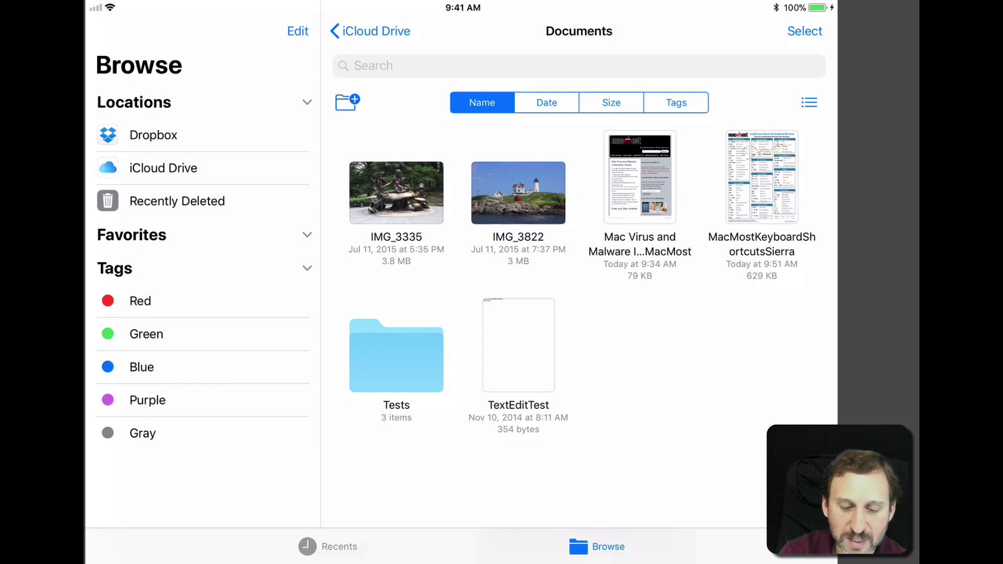
scroll(586, 309, "up", 2)
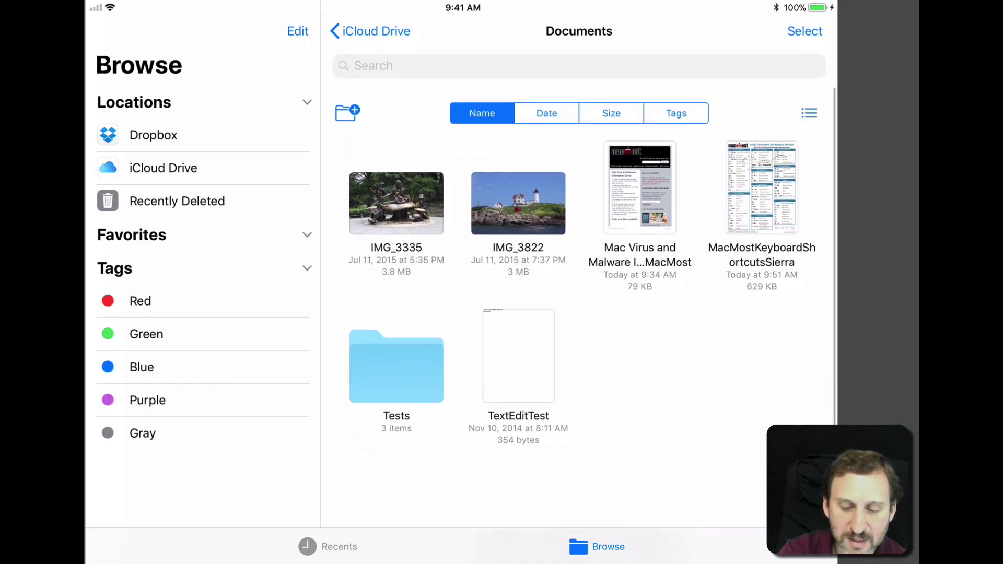
Step: Try Date, Size and Tags sorting, then show Documents as a list sorted by Name
left_click(546, 102)
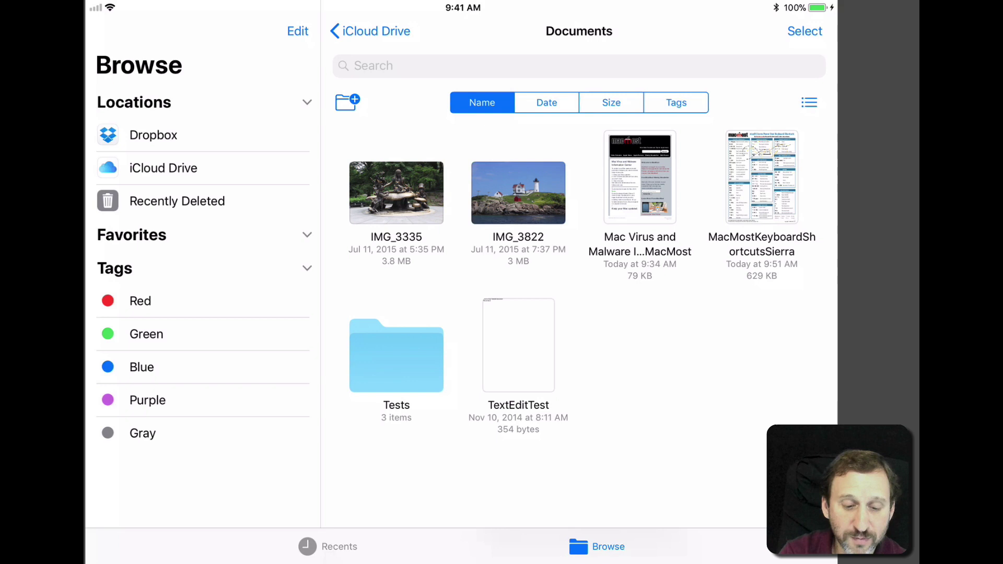
left_click(611, 101)
left_click(676, 102)
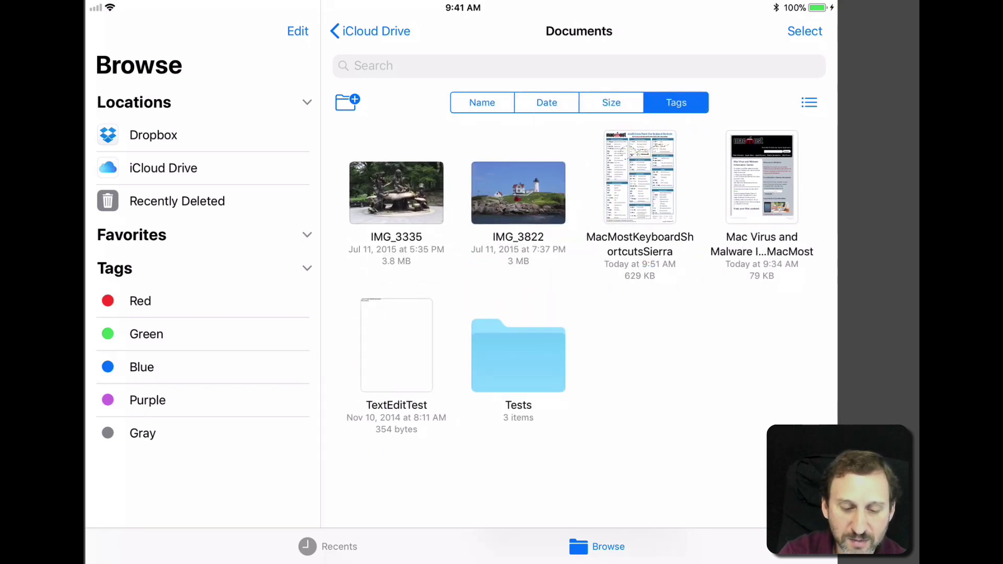
left_click(809, 102)
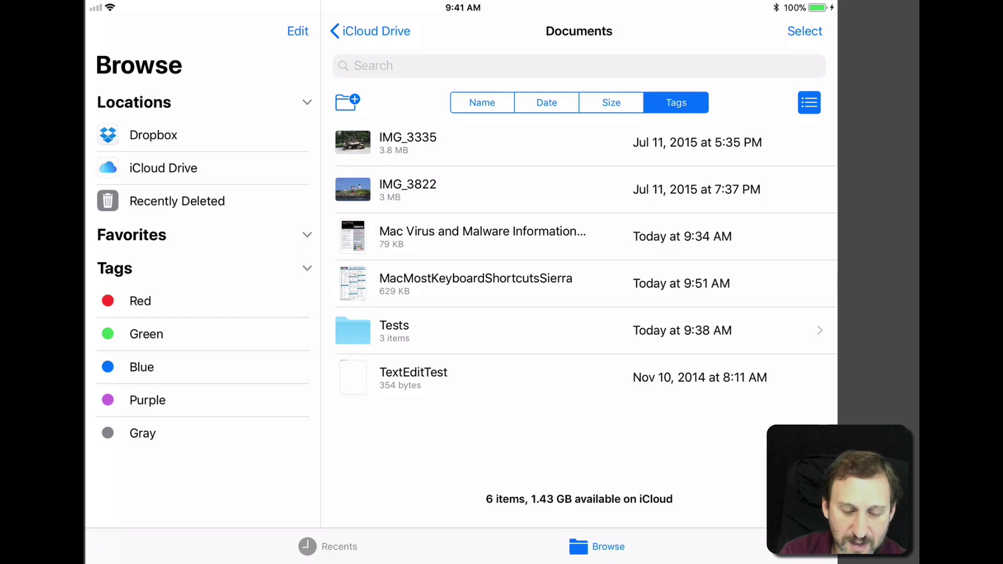
left_click(482, 102)
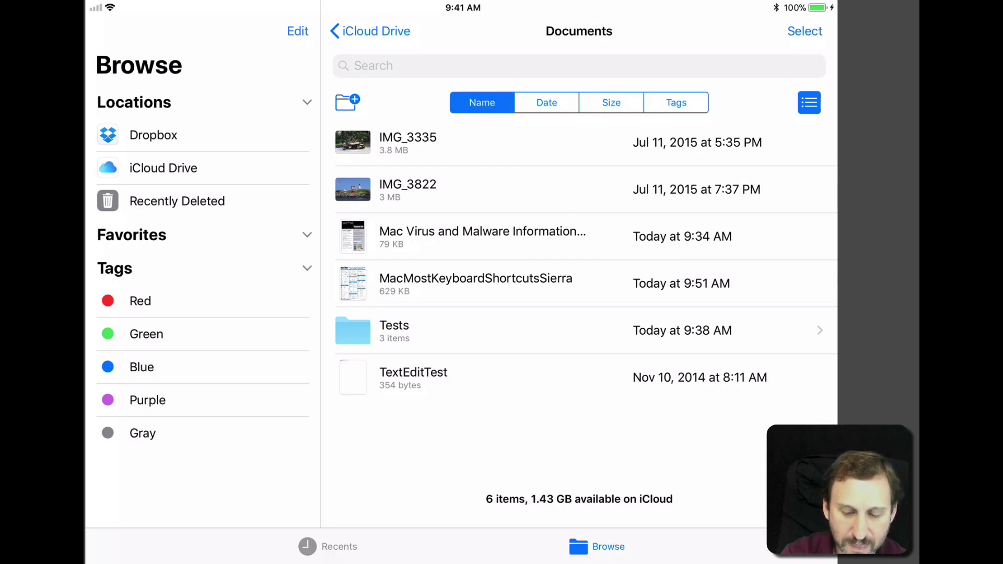
Step: Create a folder named Test in Documents, then enter the Tests folder
left_click(347, 103)
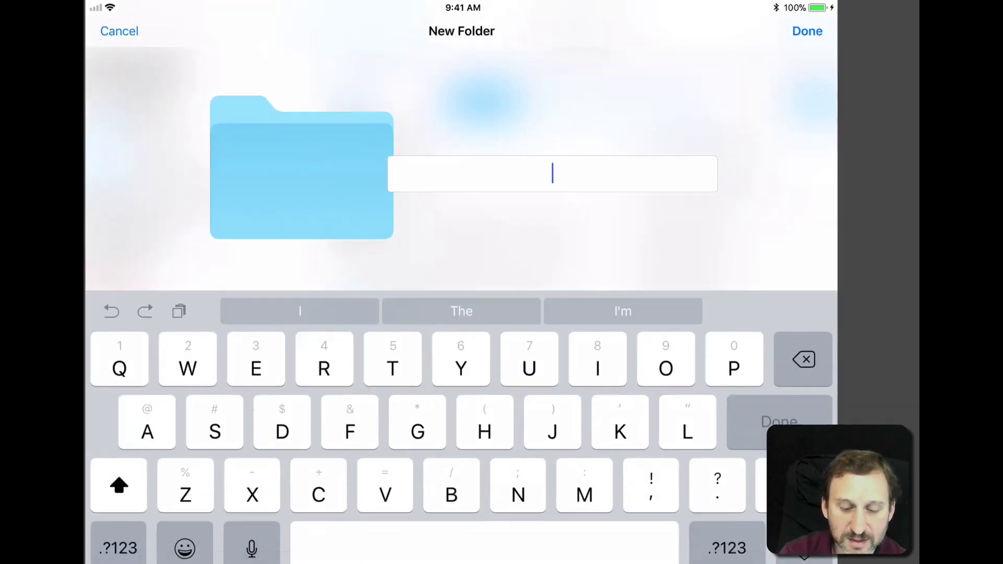
type("Te")
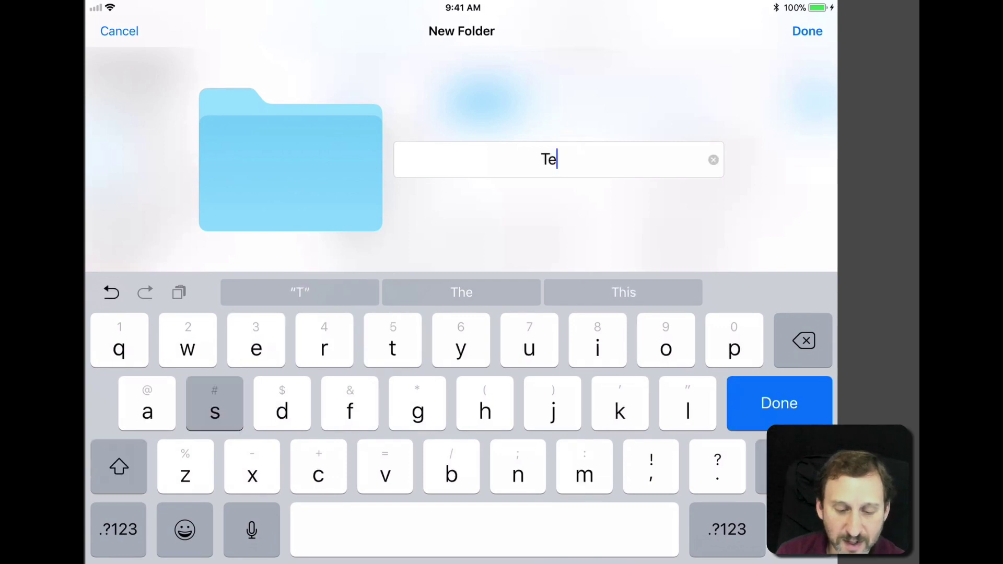
type("st")
left_click(807, 31)
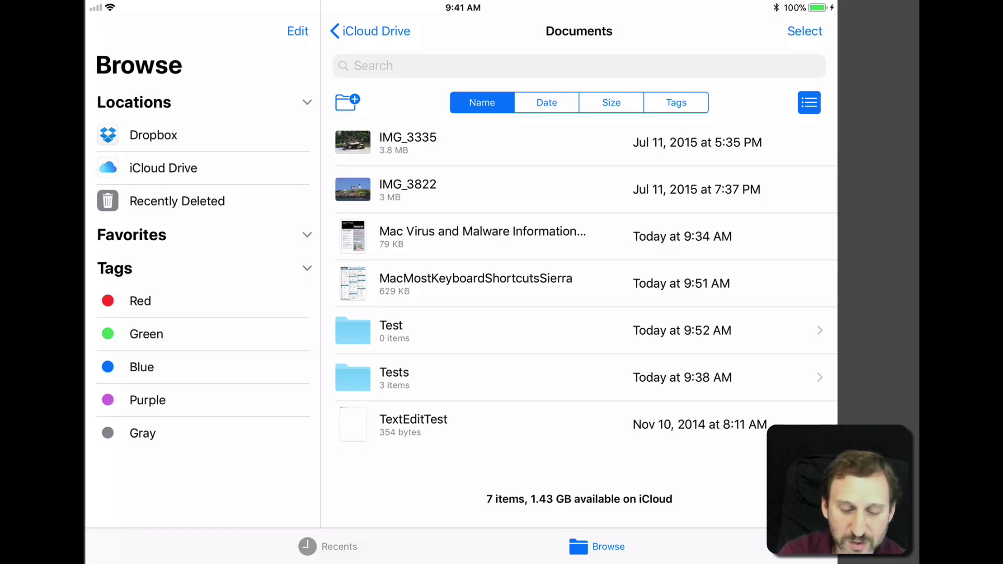
left_click(394, 377)
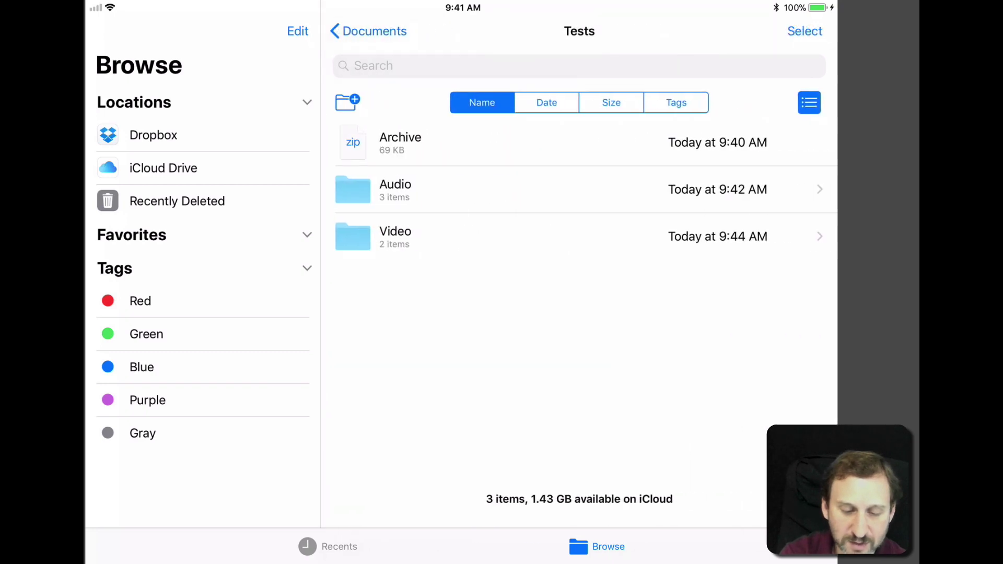
left_click(395, 188)
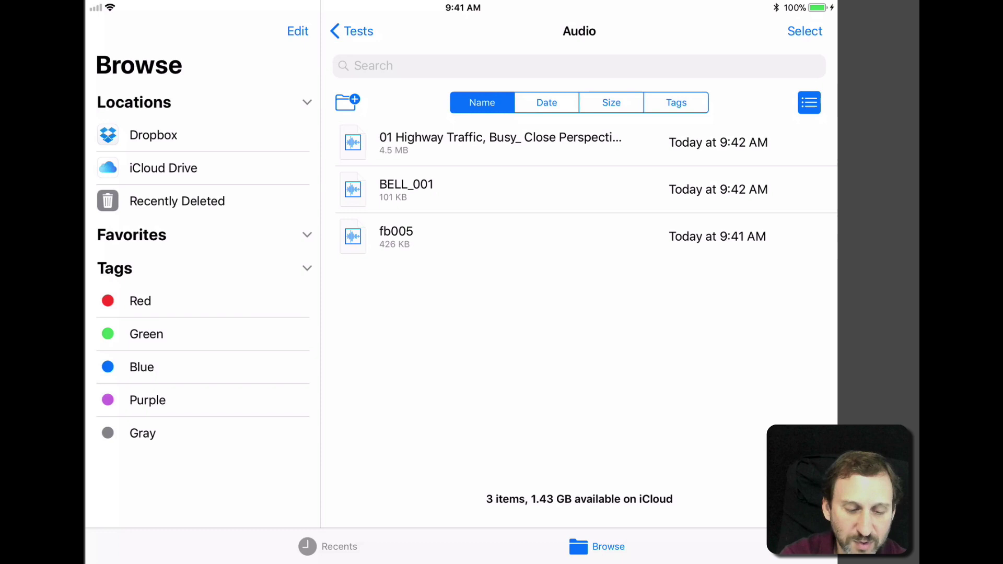
left_click(406, 189)
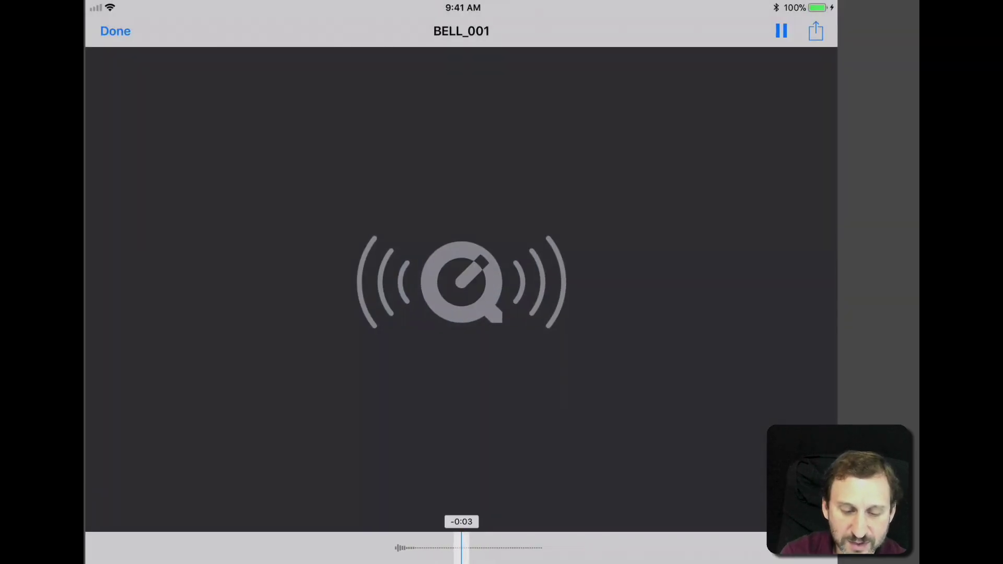
left_click(116, 31)
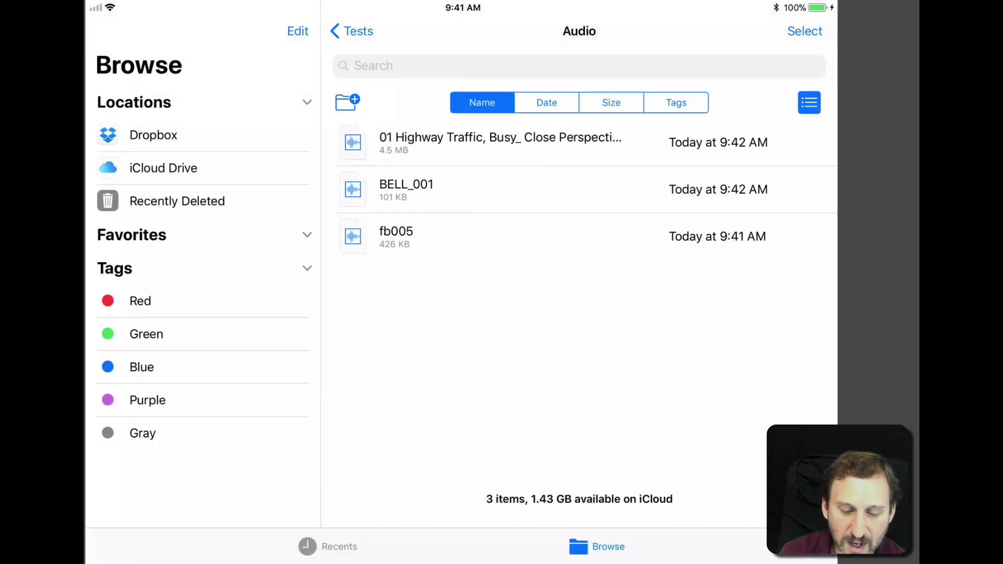
left_click(351, 31)
left_click(395, 235)
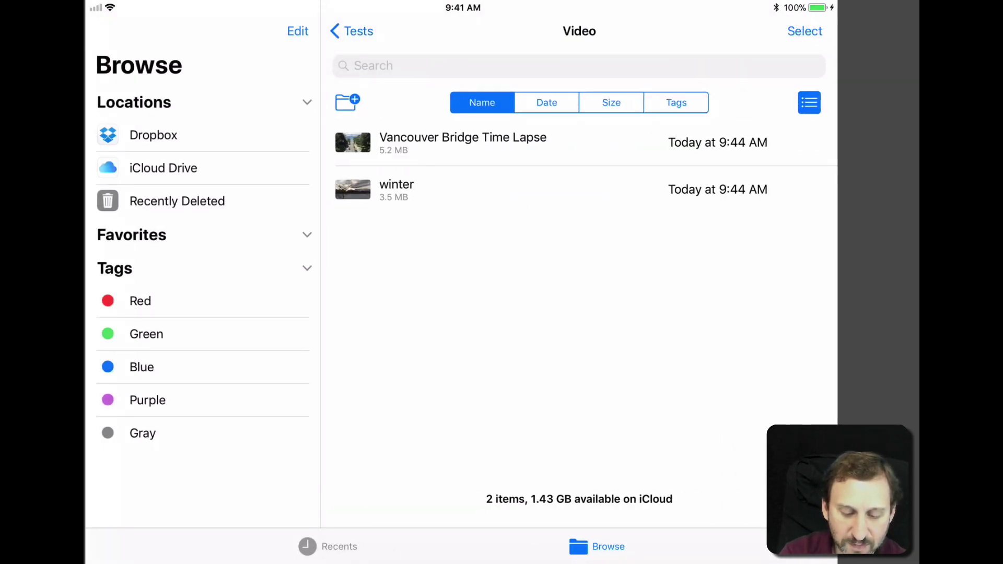
left_click(462, 142)
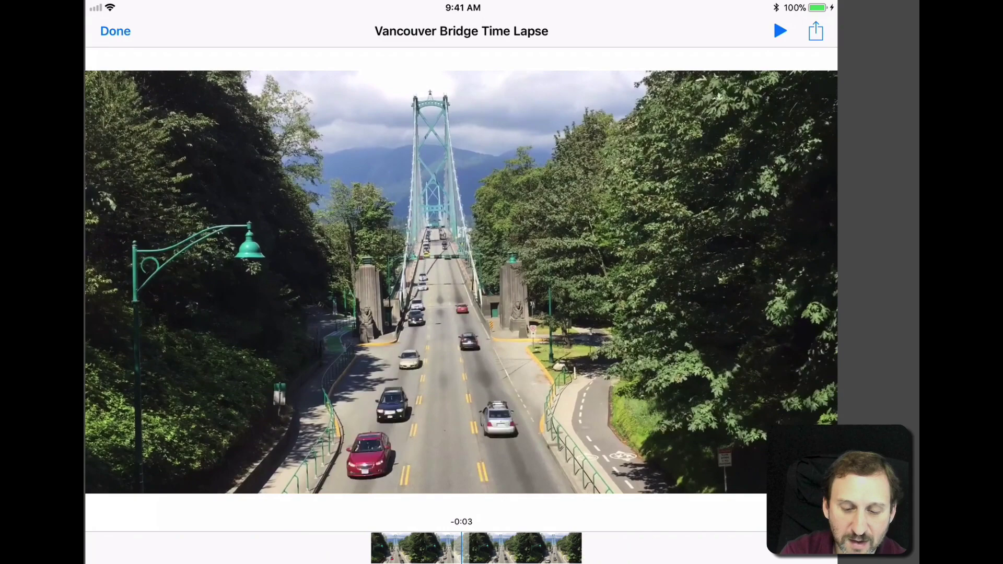
left_click_drag(470, 549, 535, 549)
left_click(780, 31)
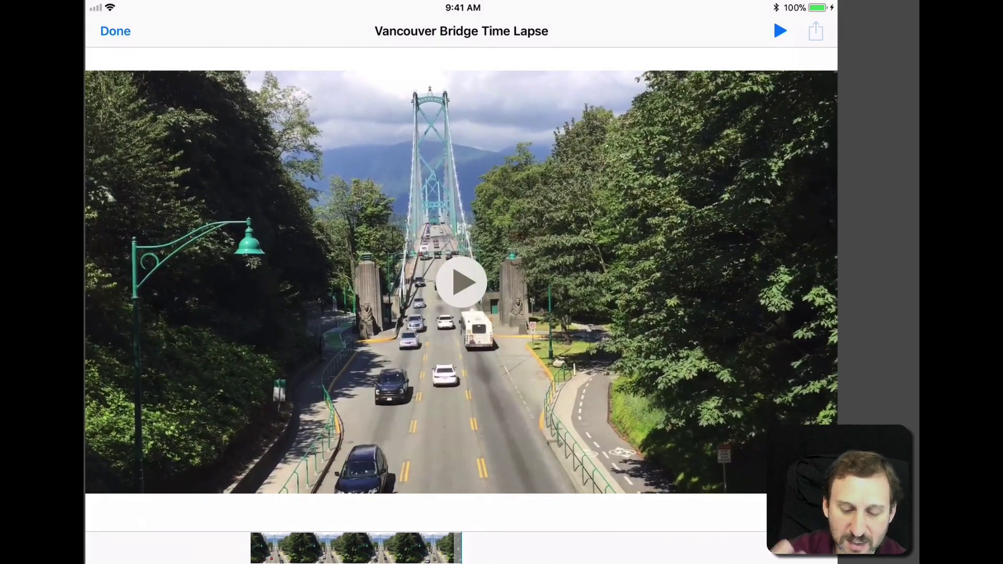
left_click(816, 31)
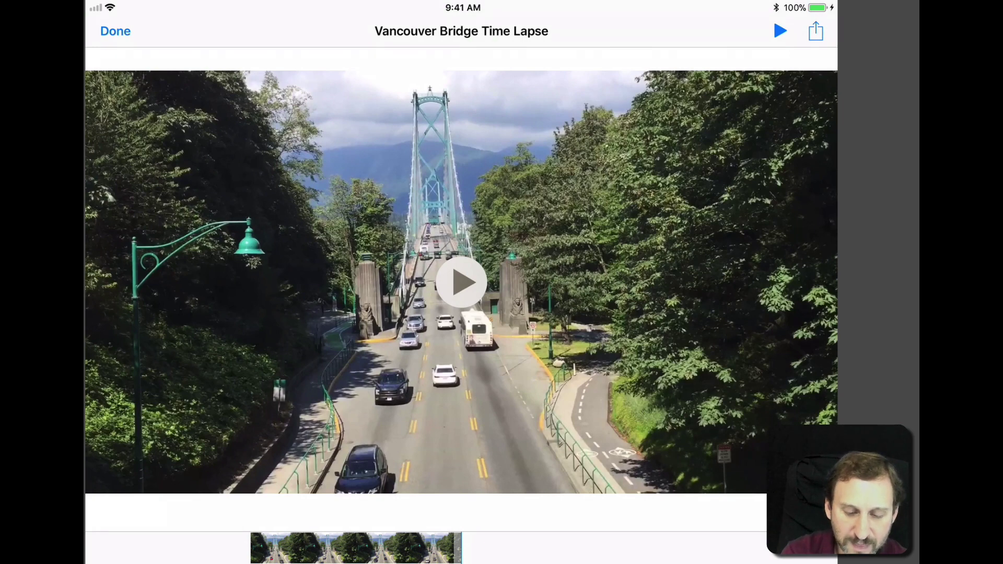
left_click(116, 31)
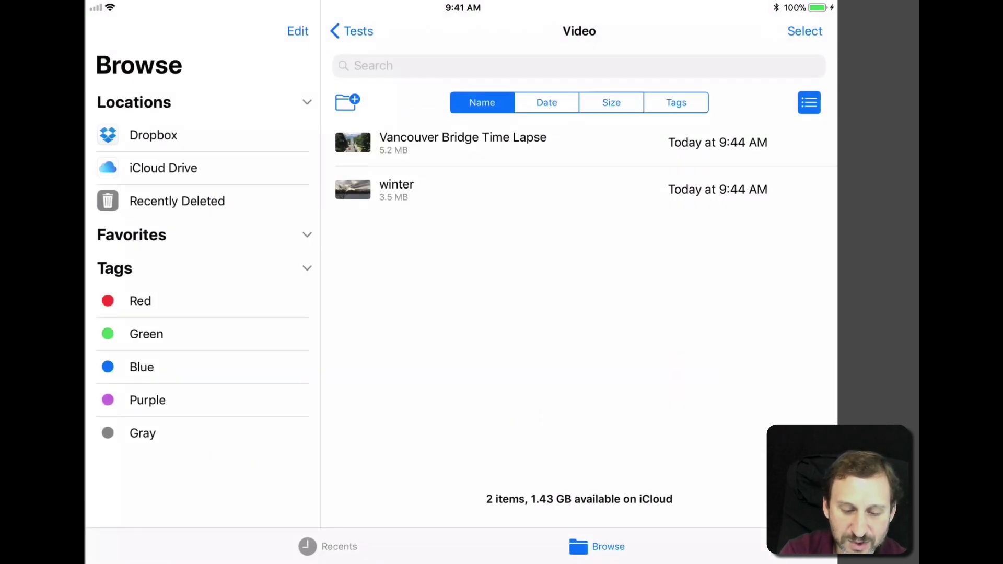
left_click(352, 30)
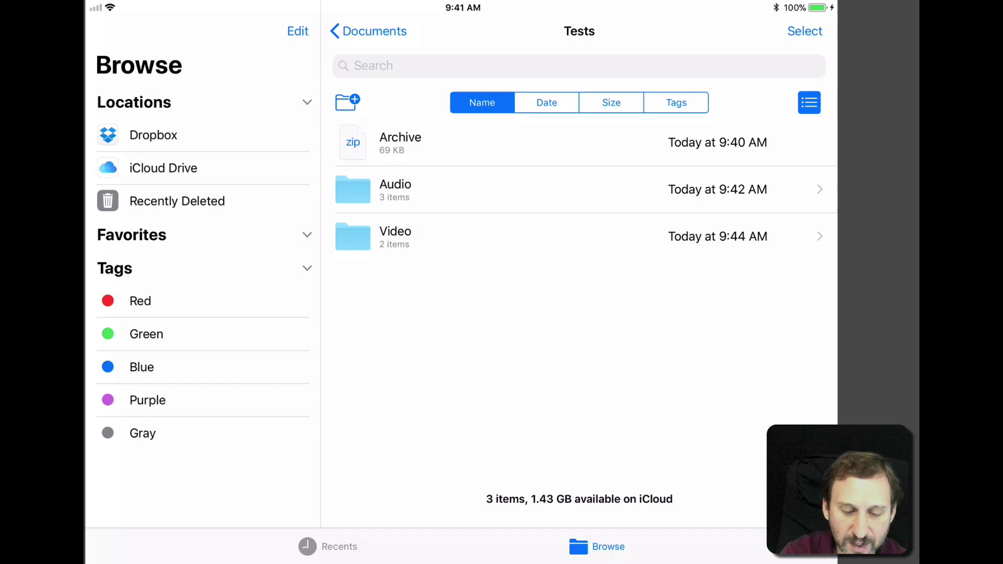
Step: Back in Documents, view and dismiss IMG_3335's info card (JPEG, 3.8 MB)
left_click(369, 31)
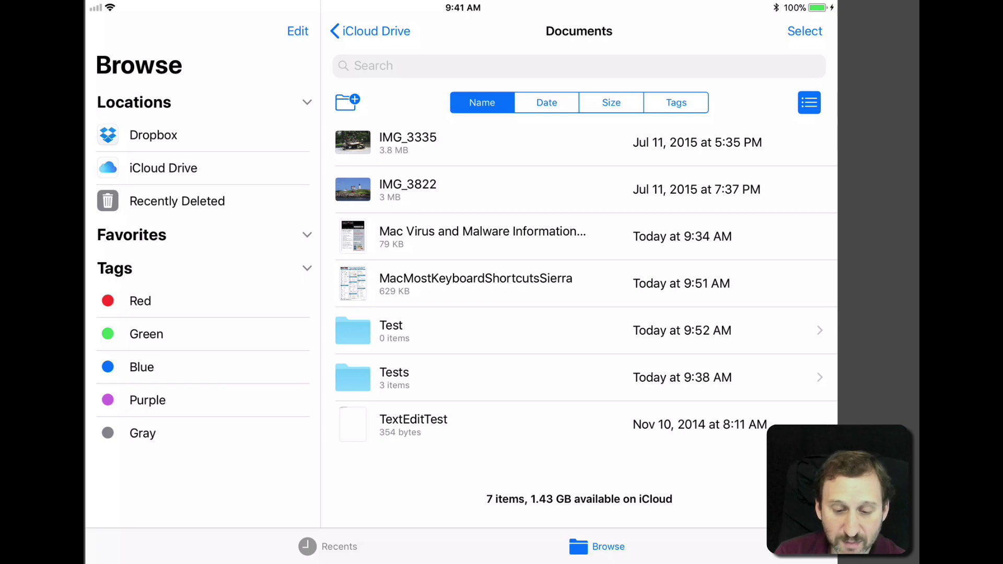
left_click_drag(353, 141, 353, 141)
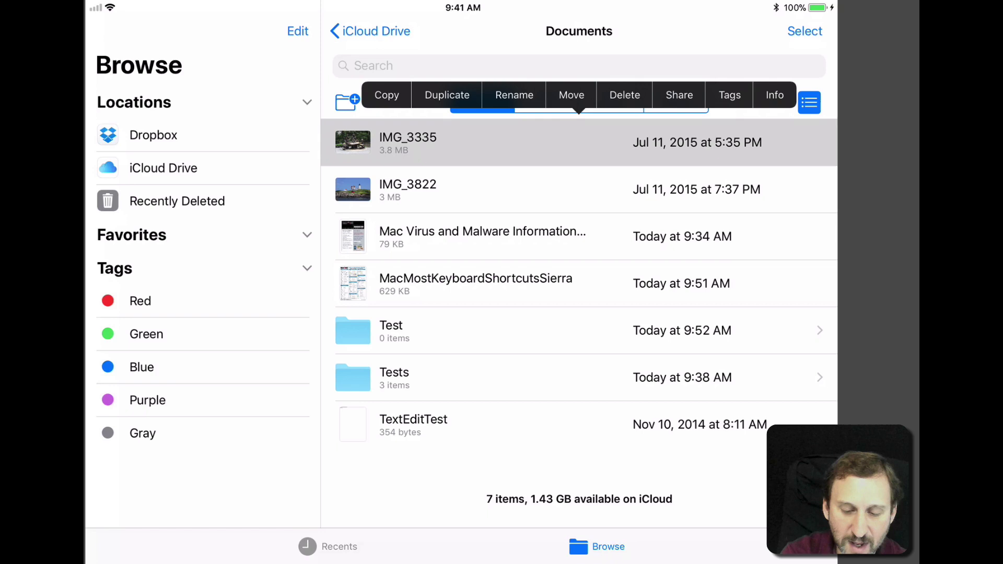
left_click(774, 95)
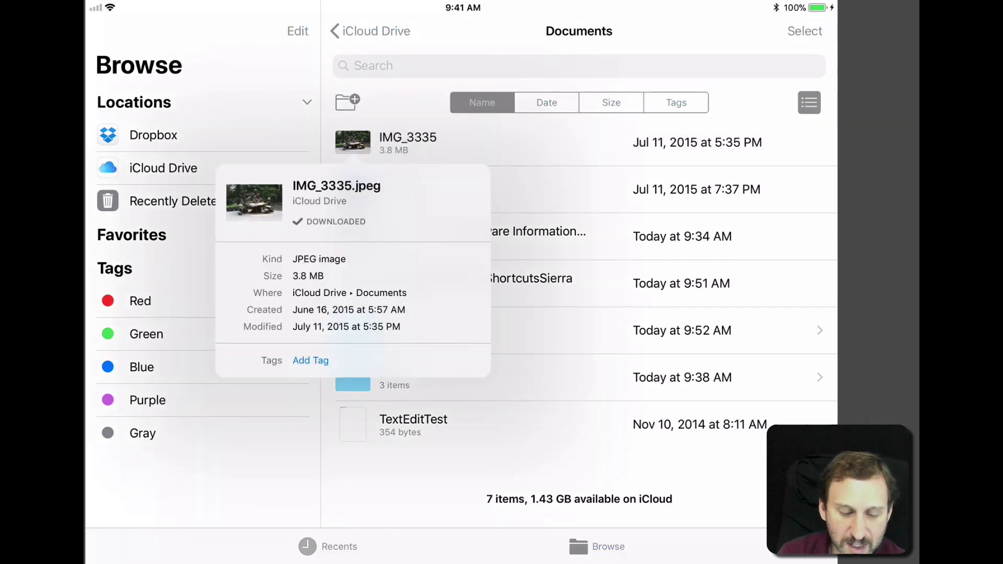
key("Escape")
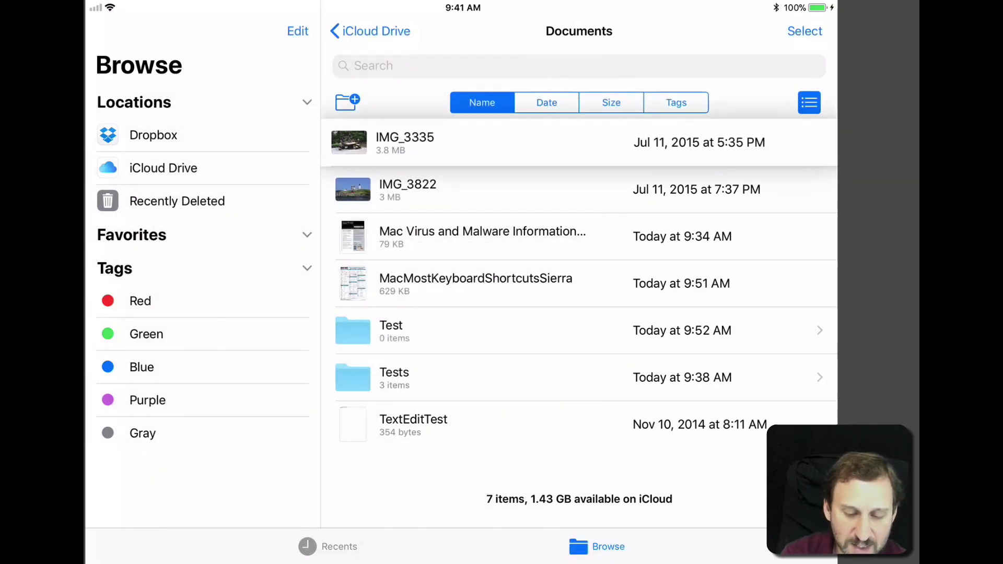
Step: Tag IMG_3335 Red and list all Red-tagged files
left_click(727, 95)
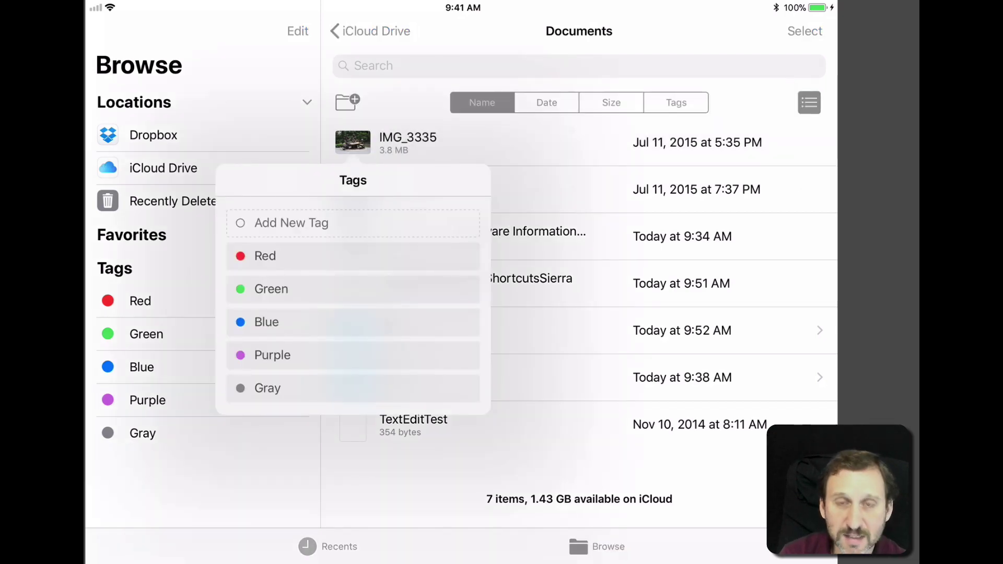
left_click(266, 256)
key("Escape")
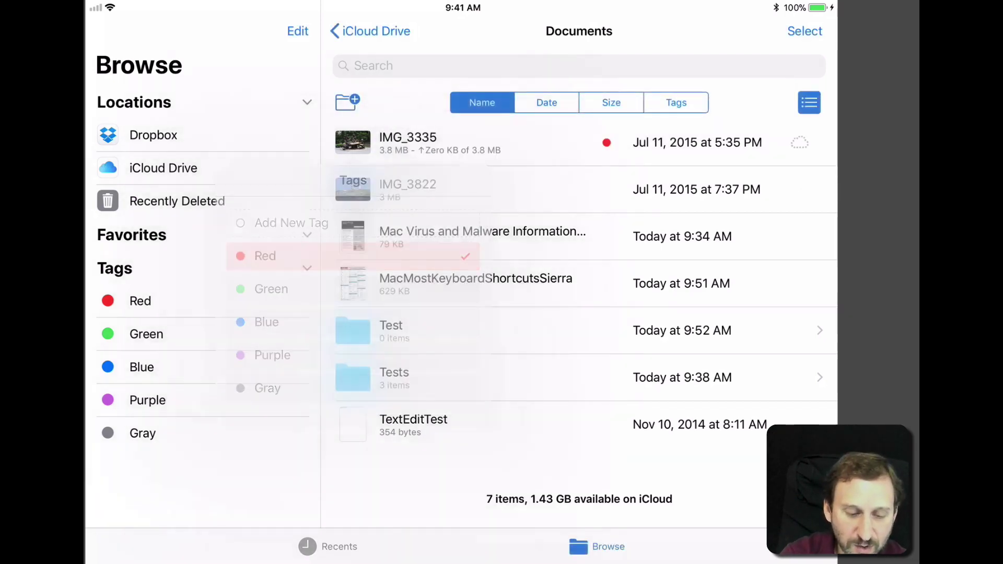
left_click(140, 301)
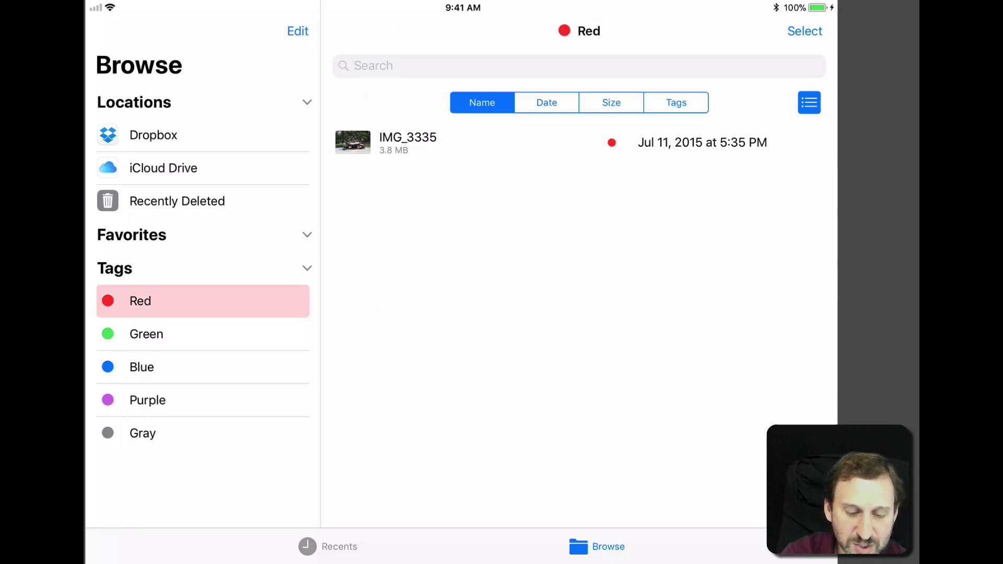
Step: Add the Documents folder to Favorites, open it, and show it as icons
left_click(163, 168)
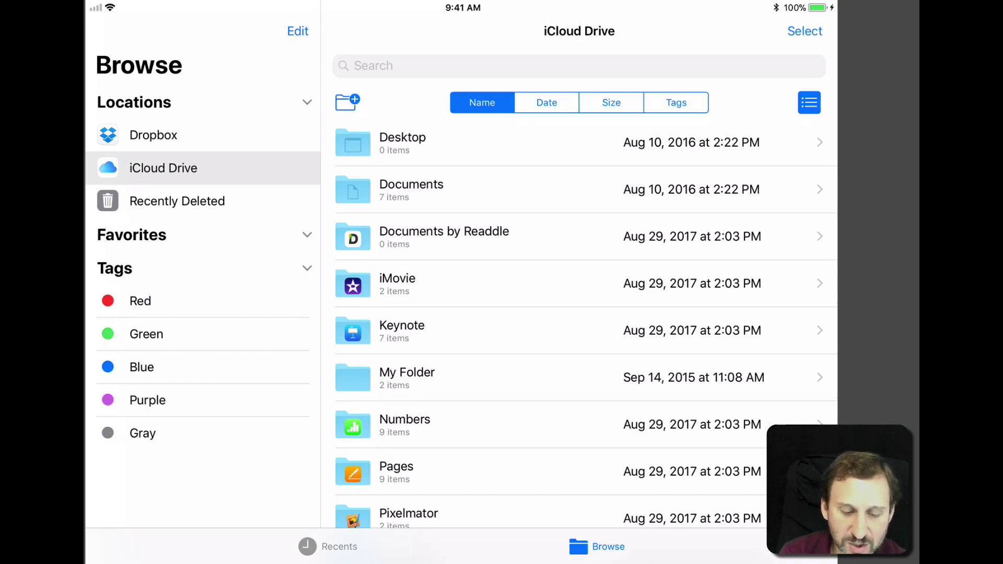
left_click_drag(411, 189, 180, 262)
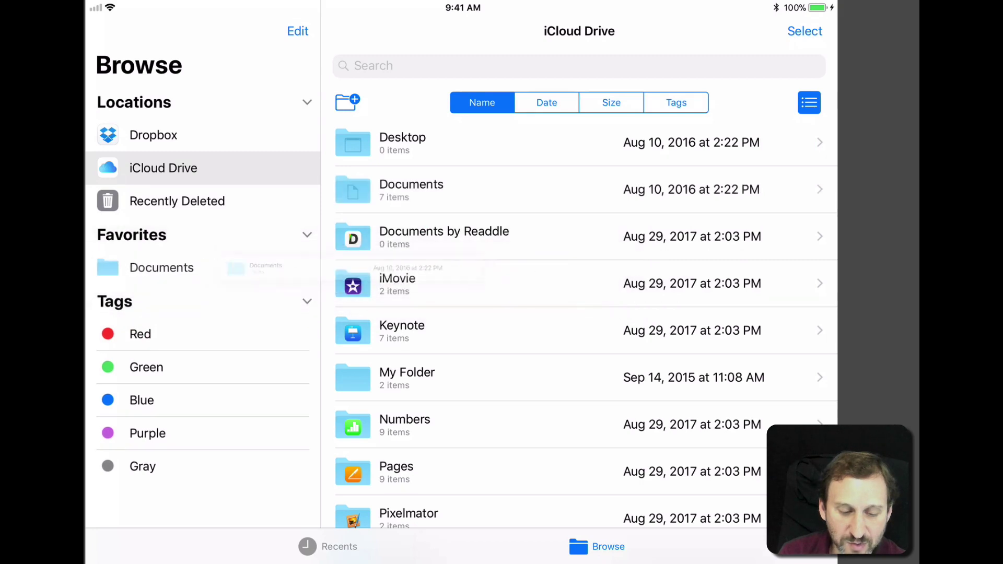
left_click(162, 267)
left_click(164, 168)
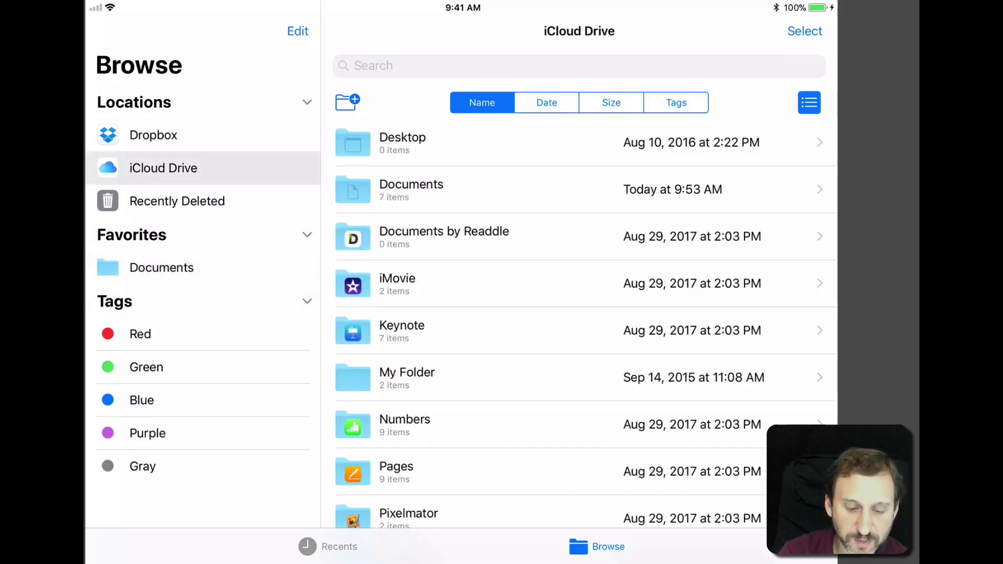
left_click(410, 189)
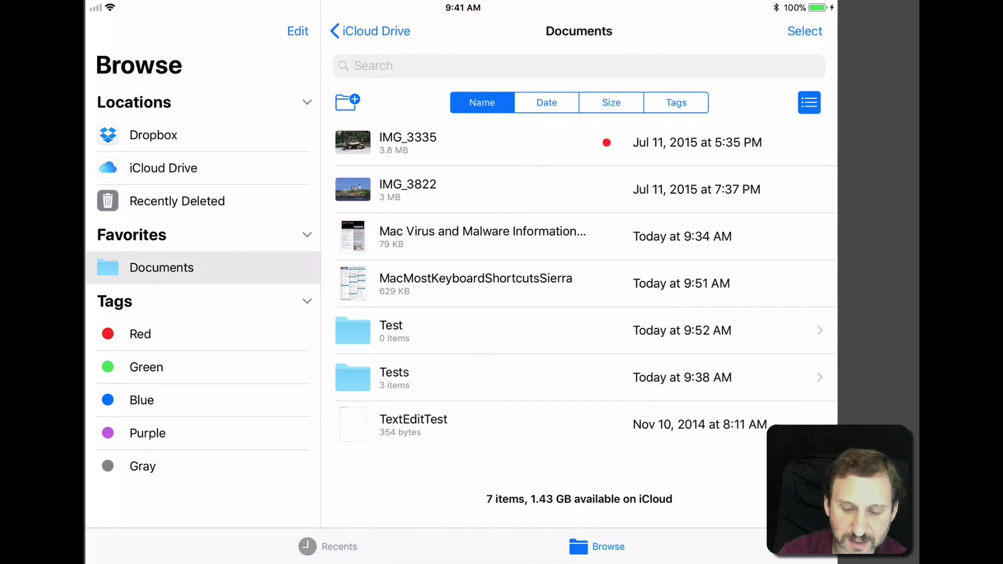
left_click(808, 103)
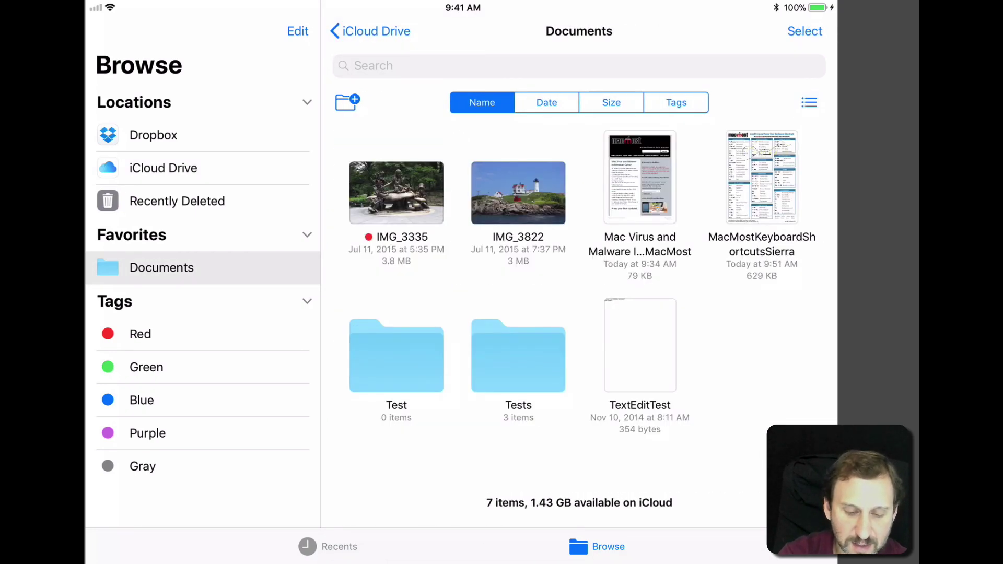
left_click_drag(396, 192, 390, 277)
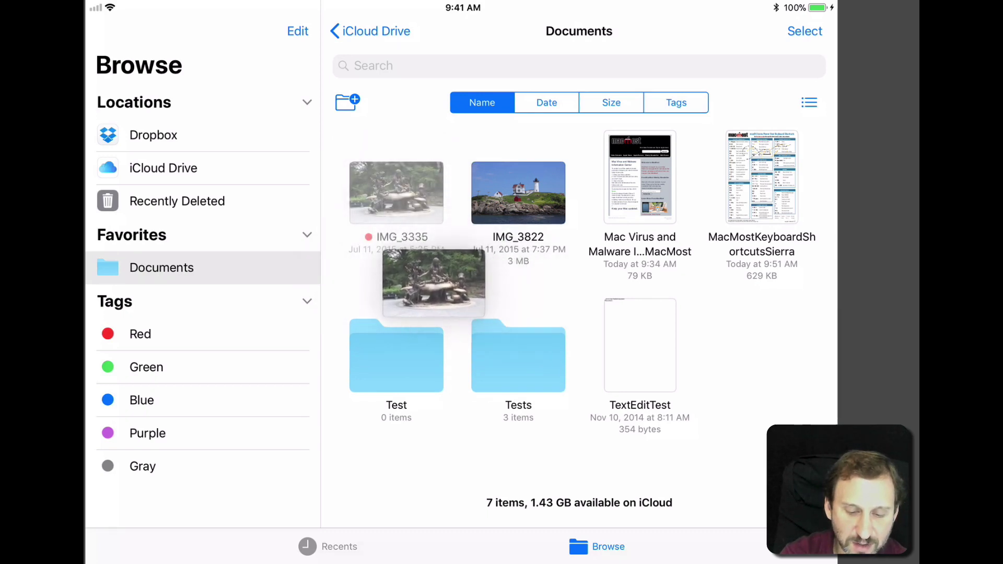
left_click(518, 193)
mouse_move(391, 277)
left_mouse_down()
mouse_move(435, 290)
mouse_move(596, 280)
left_mouse_up()
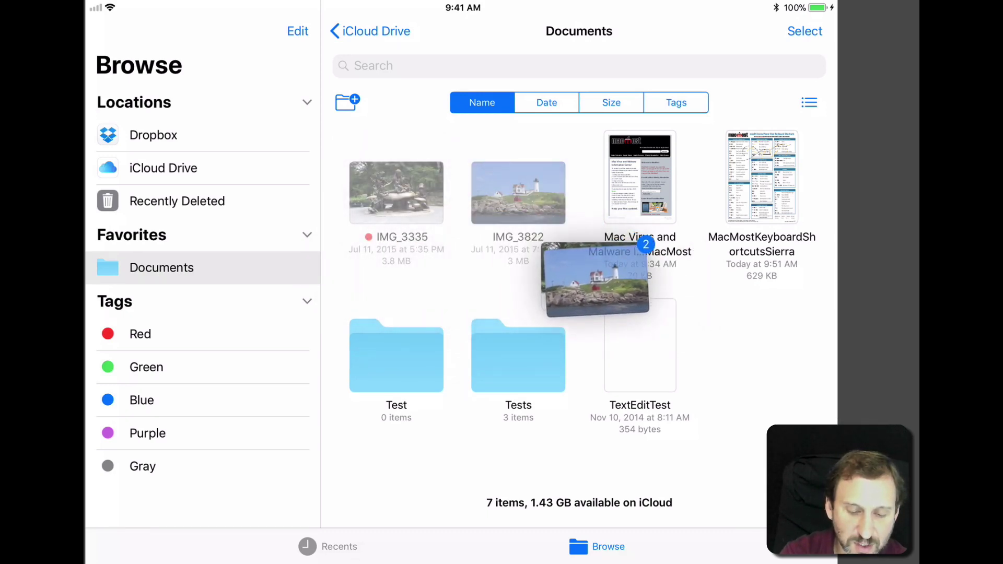
mouse_move(595, 279)
left_mouse_down()
mouse_move(502, 240)
mouse_move(521, 235)
mouse_move(369, 264)
mouse_move(202, 269)
mouse_move(169, 165)
mouse_move(161, 186)
mouse_move(173, 235)
mouse_move(180, 213)
mouse_move(499, 228)
mouse_move(425, 206)
left_mouse_up()
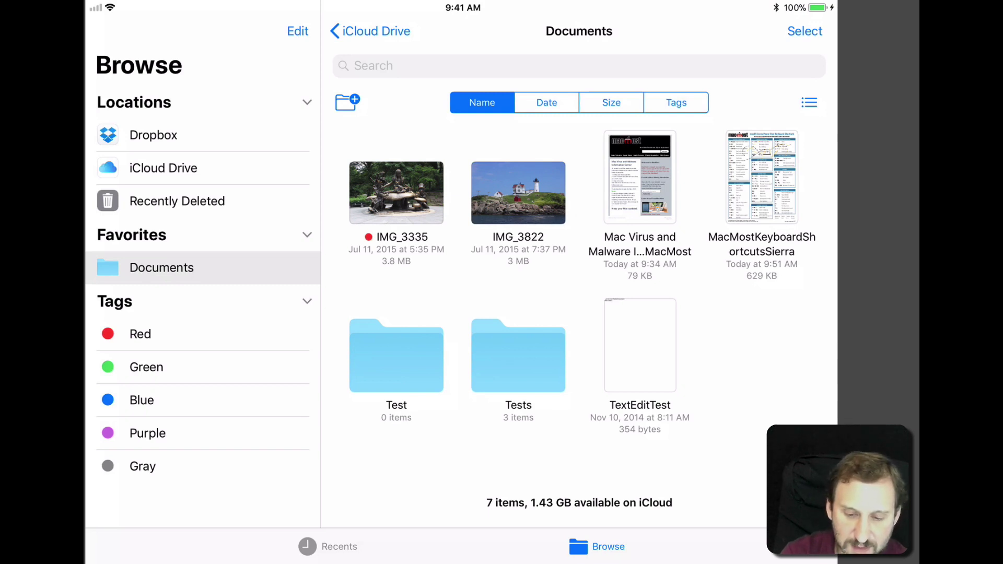
Step: Multi-select IMG_3335, IMG_3822 and the virus and malware document, then select everything
left_click(804, 30)
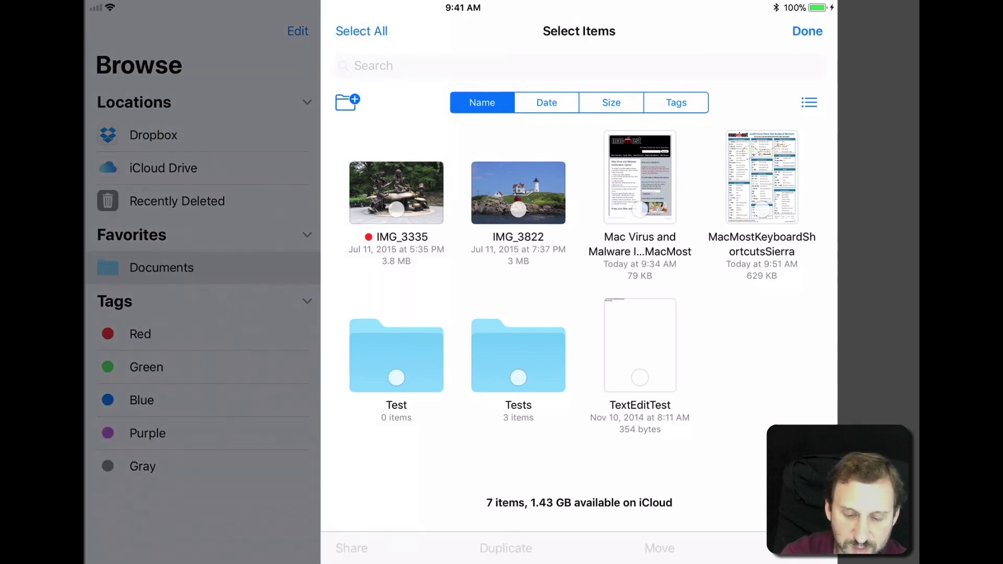
left_click(396, 191)
left_click(518, 192)
left_click(640, 176)
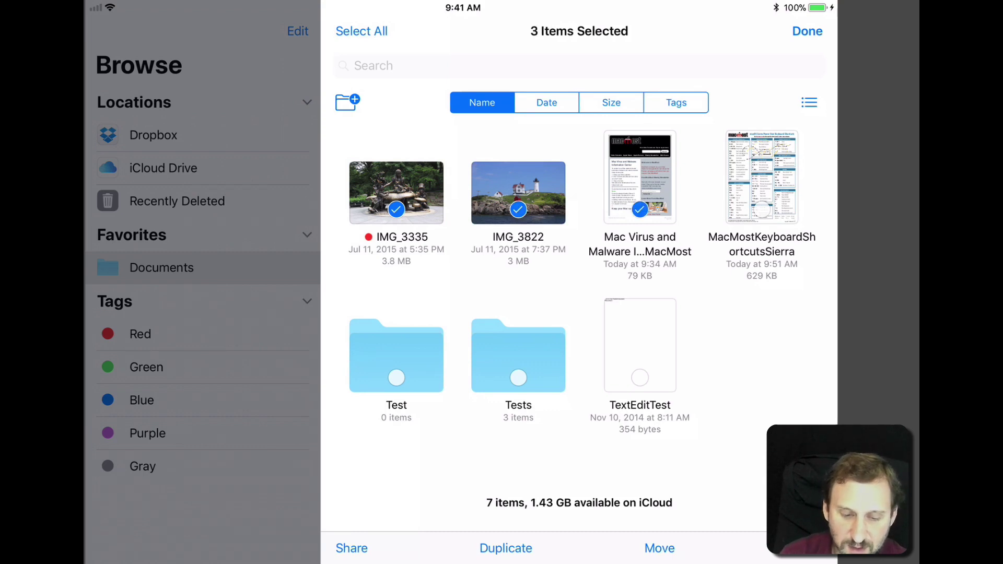
left_click(360, 31)
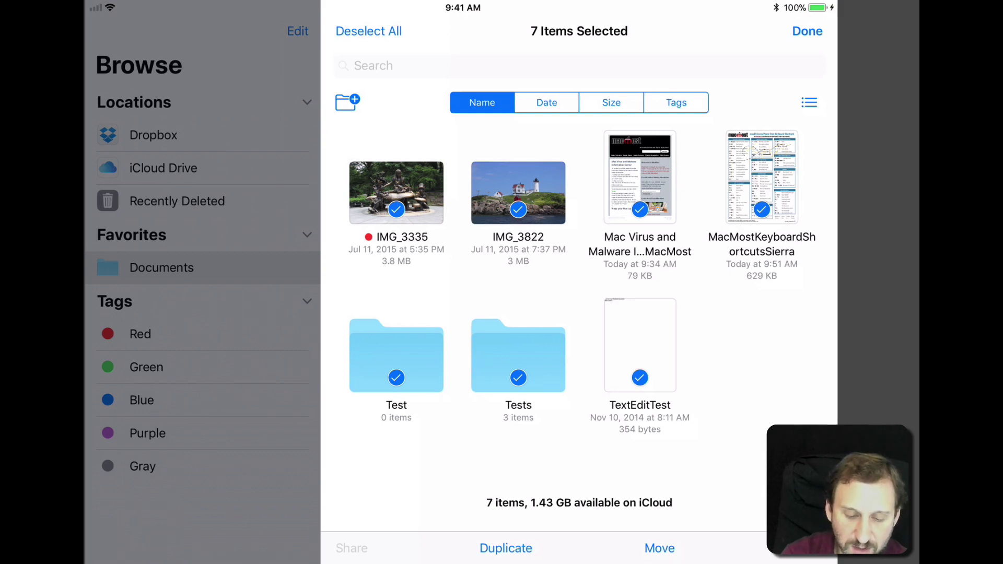
Step: Deselect Test, Tests and TextEditTest, reselect TextEditTest, then leave multi-select
left_click(639, 378)
left_click(518, 378)
left_click(395, 378)
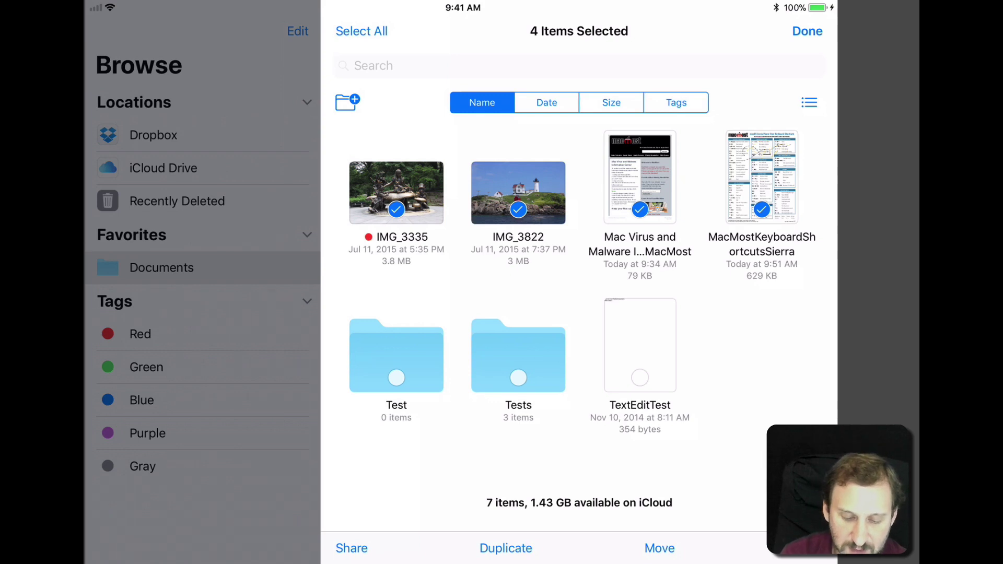
left_click(640, 378)
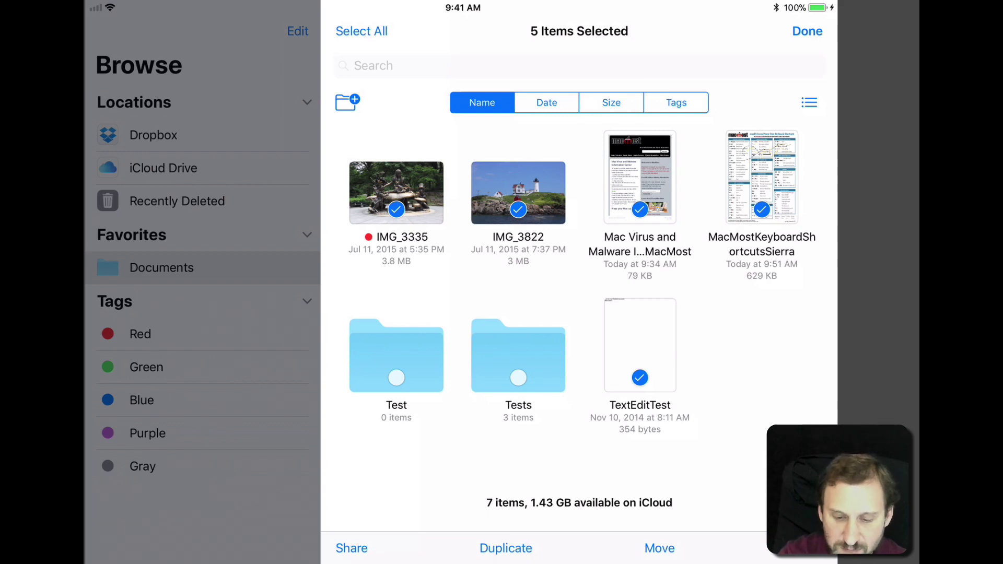
left_click(807, 31)
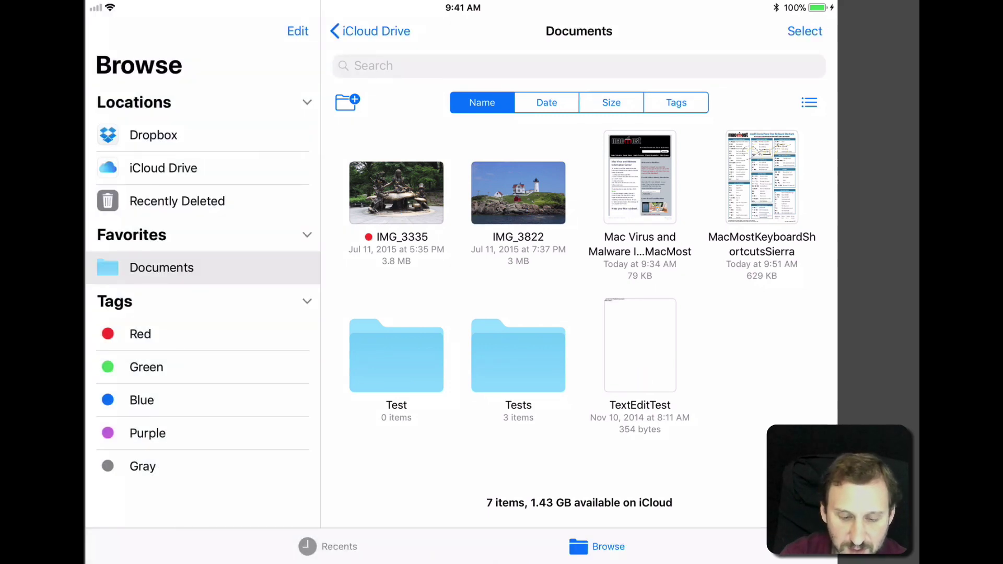
Step: Open the Archive zip in Tests and page through its previewed contents
left_click(517, 356)
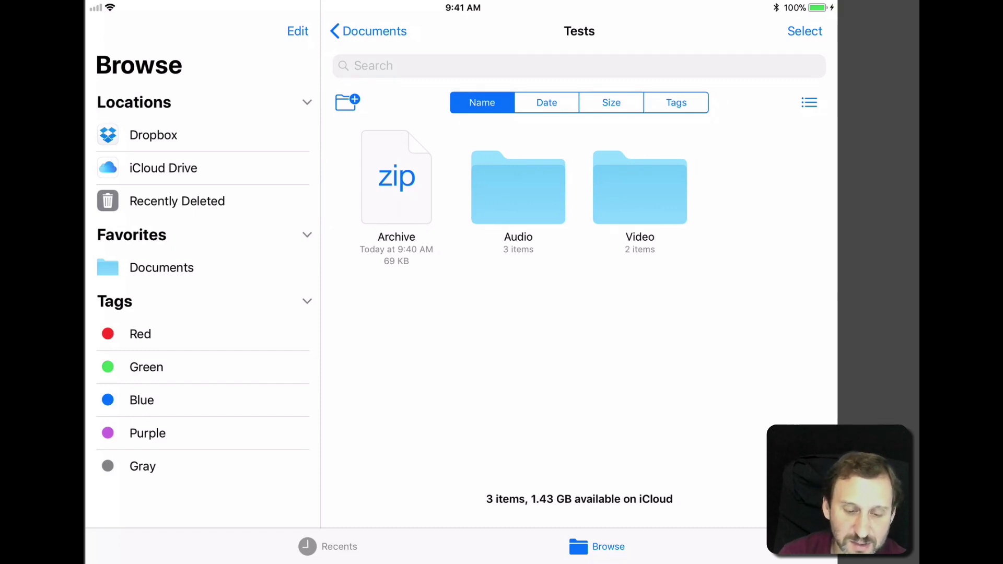
left_click(396, 179)
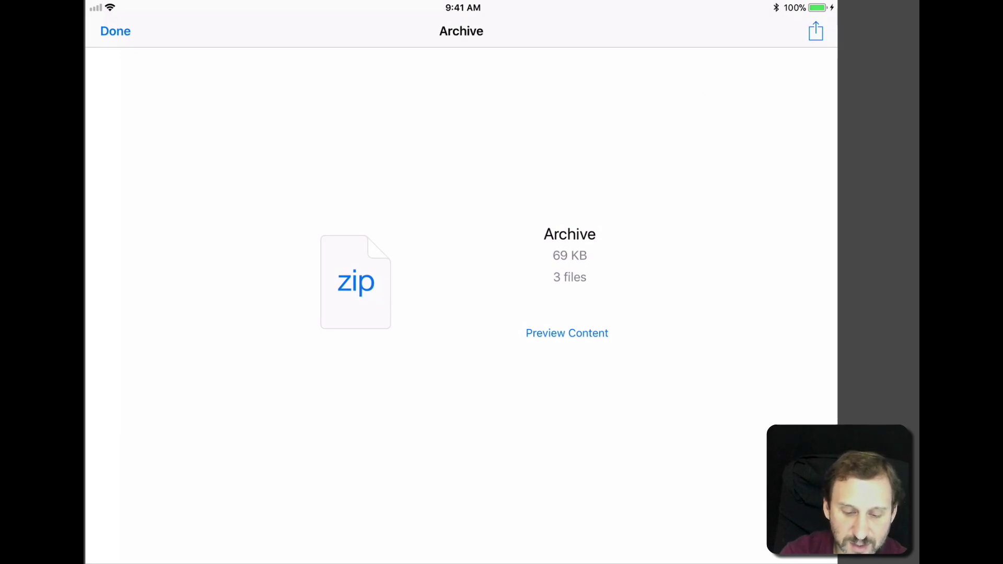
left_click(566, 332)
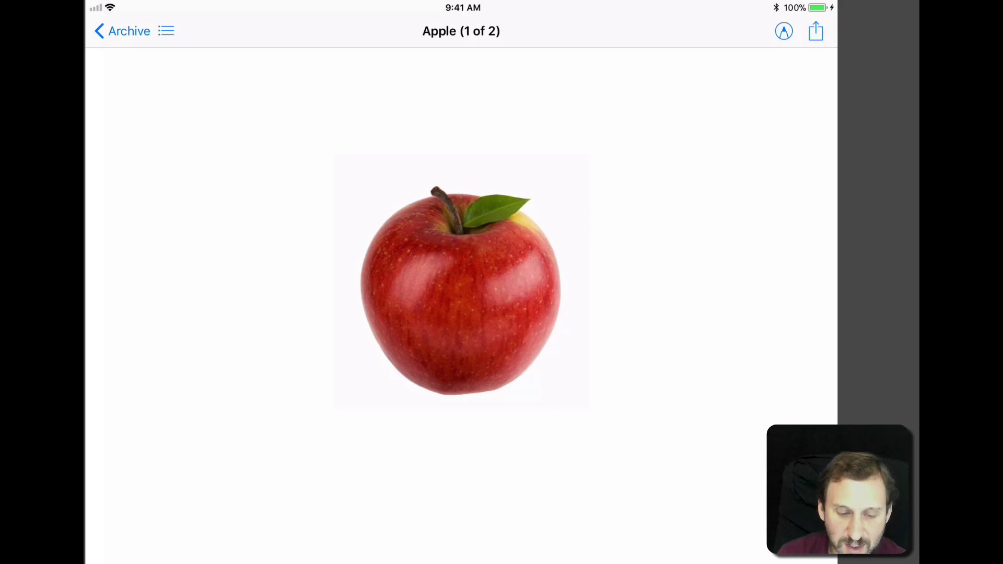
mouse_move(627, 314)
left_mouse_down()
mouse_move(235, 313)
mouse_move(626, 314)
left_mouse_up()
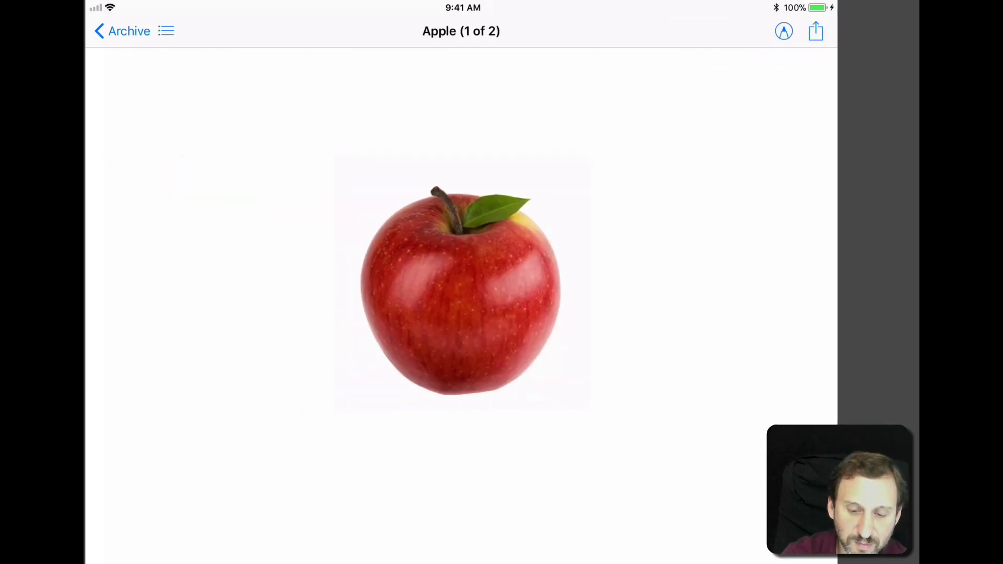
Step: Save the Apple image to the Documents folder, then close the archive preview
left_click(816, 31)
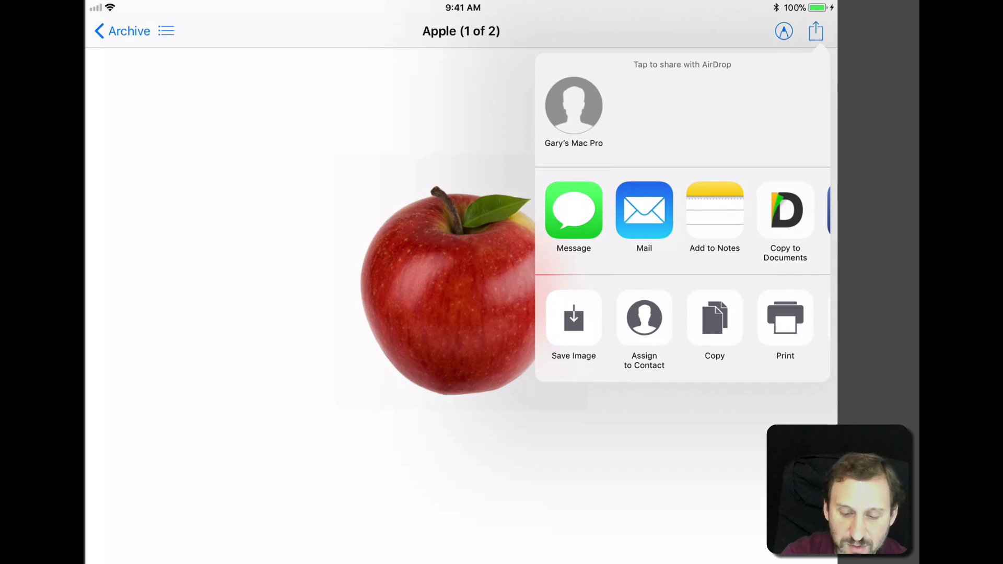
scroll(681, 330, "right", 3)
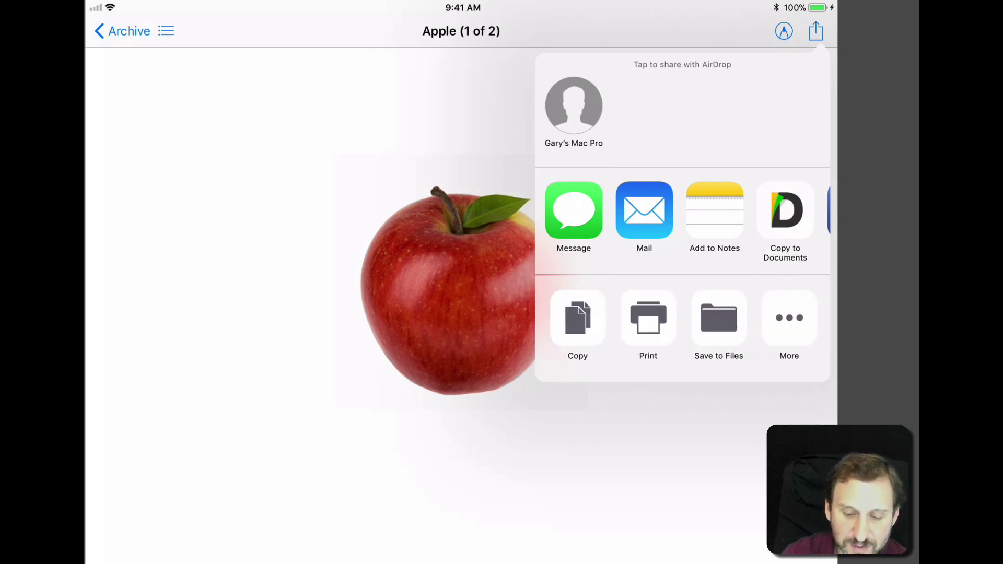
left_click(720, 317)
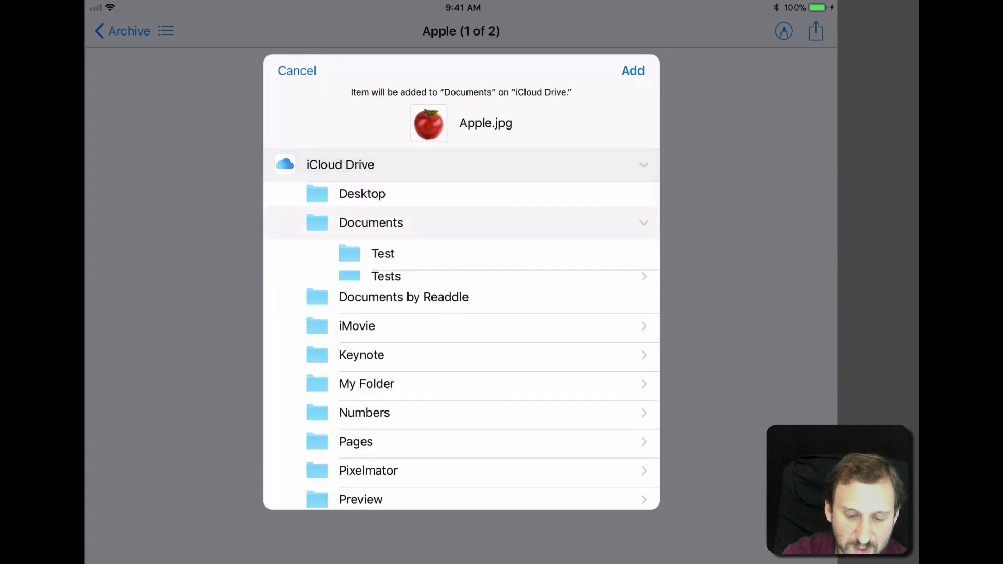
left_click(633, 71)
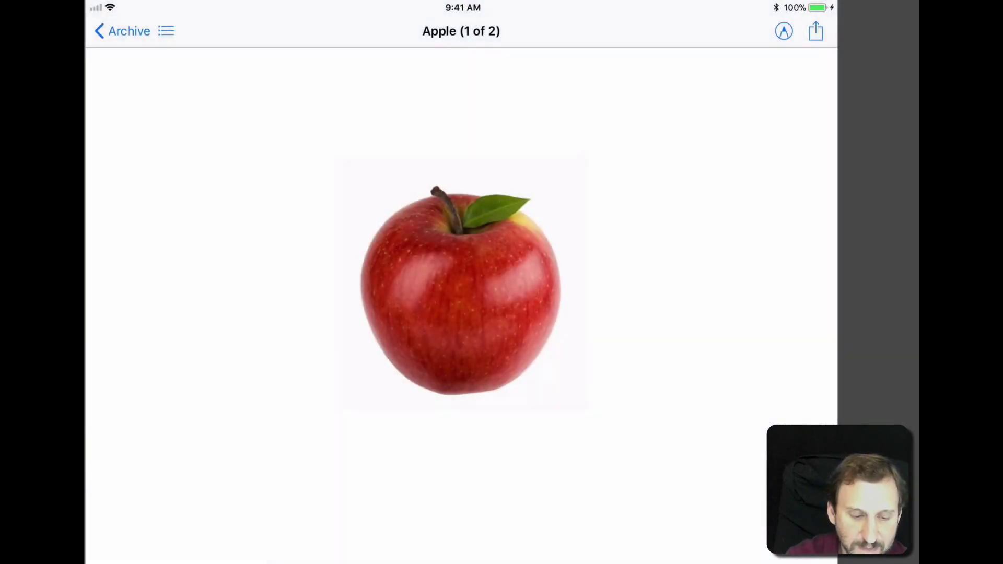
left_click(122, 31)
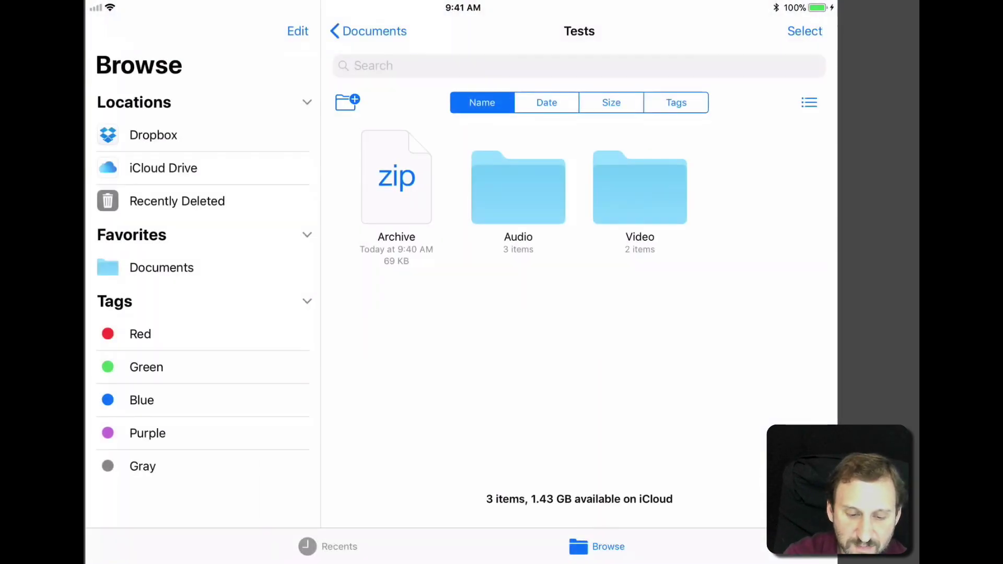
Step: Check Recently Deleted and Recents, then reopen Documents from Favorites
left_click(368, 30)
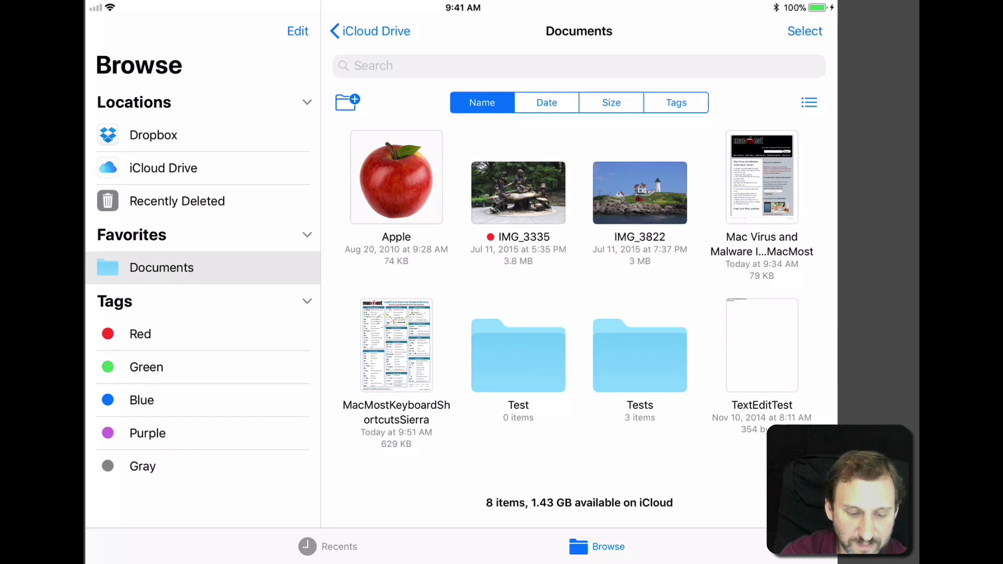
left_click(176, 200)
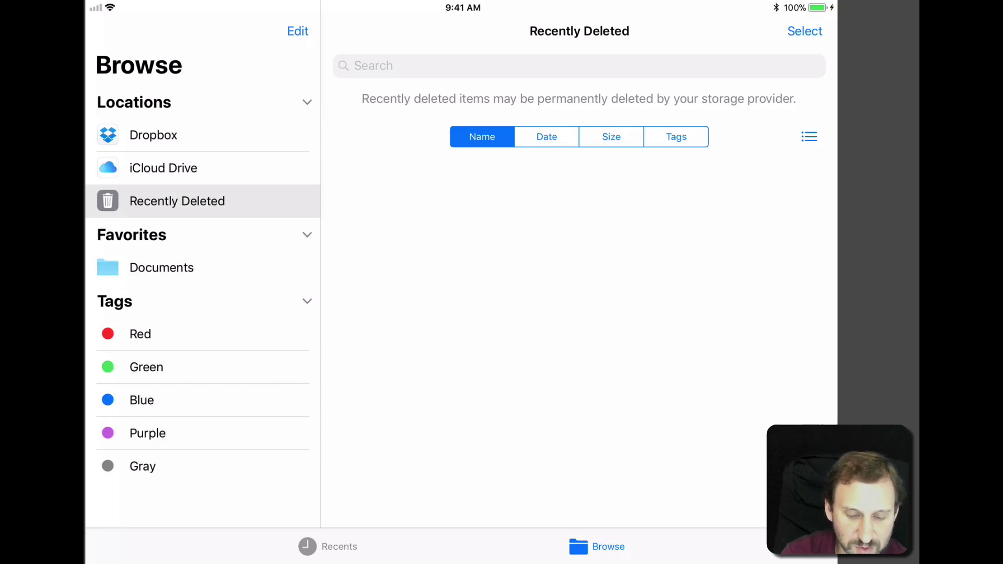
left_click(327, 546)
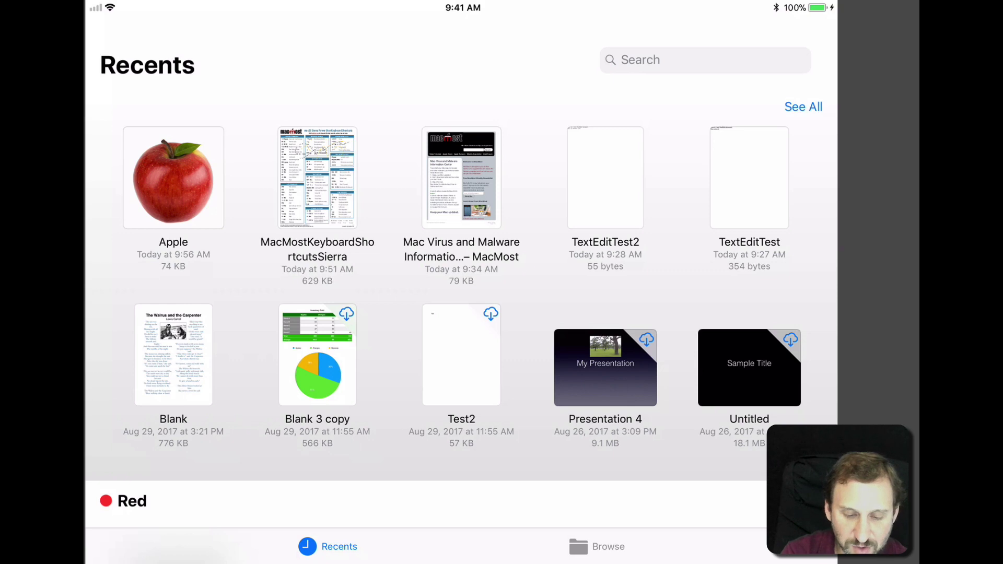
left_click(597, 546)
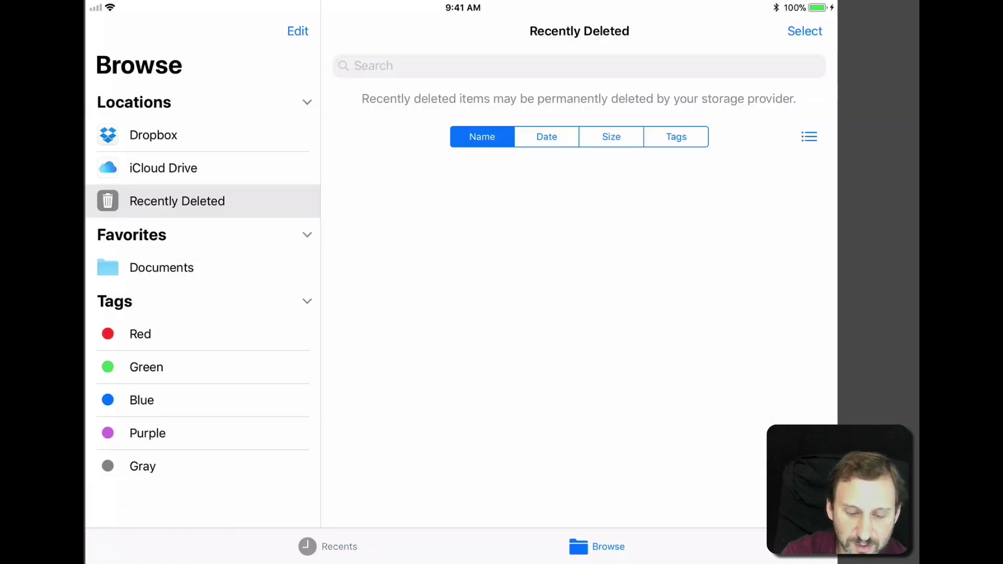
left_click(163, 167)
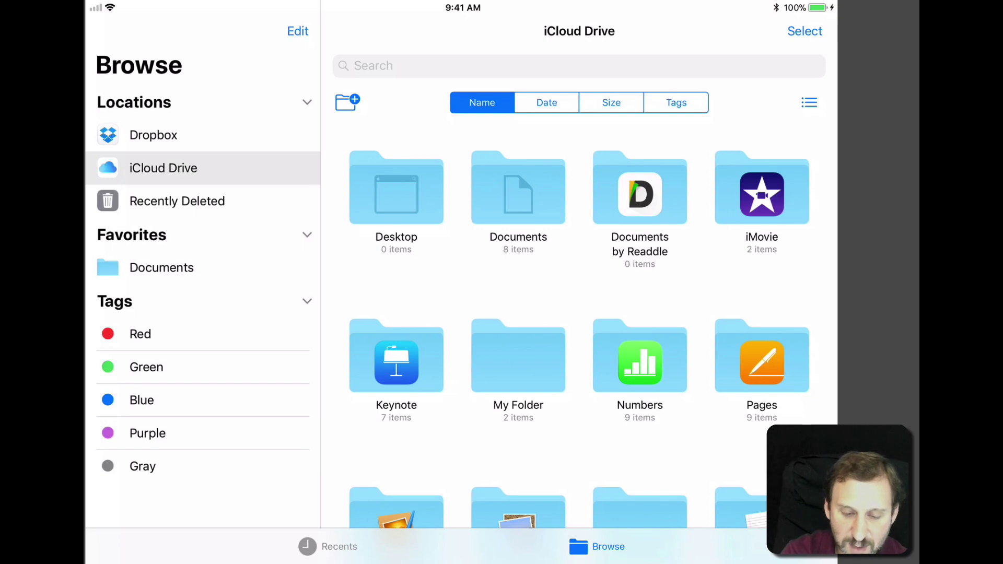
left_click(162, 267)
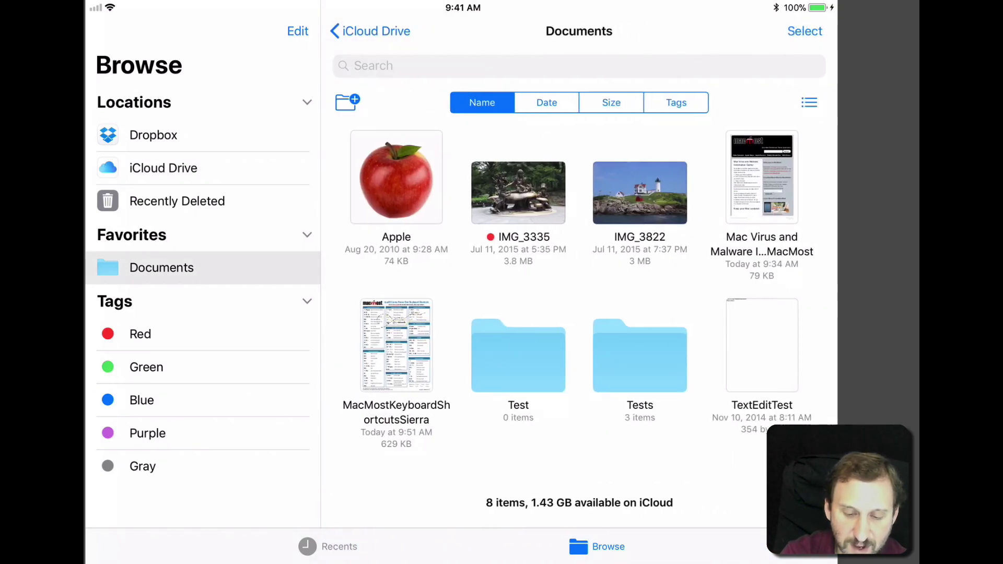
Step: Set TextEditTest's share access to 'Anyone with the link' with edit rights, then close the document
left_click(763, 346)
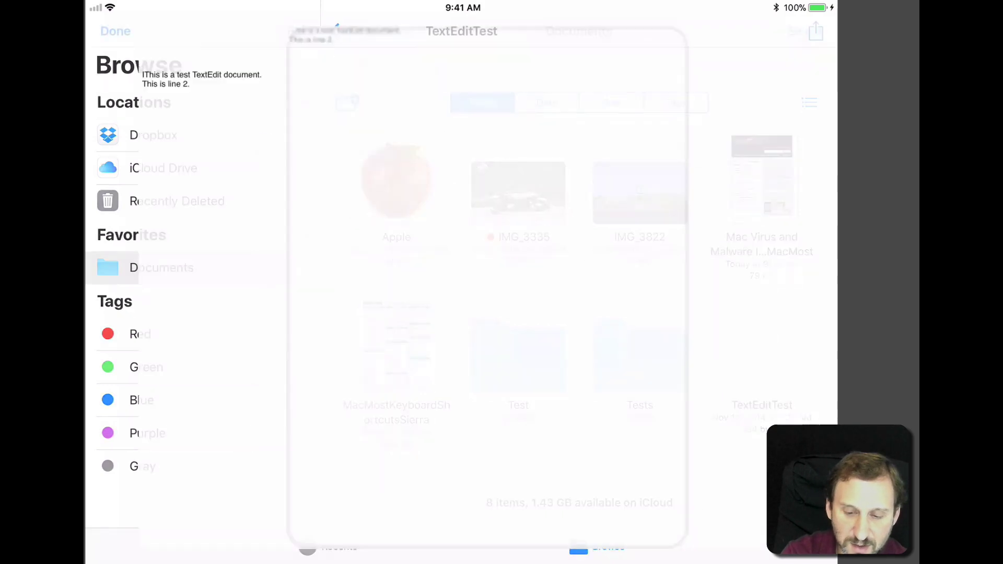
left_click(816, 30)
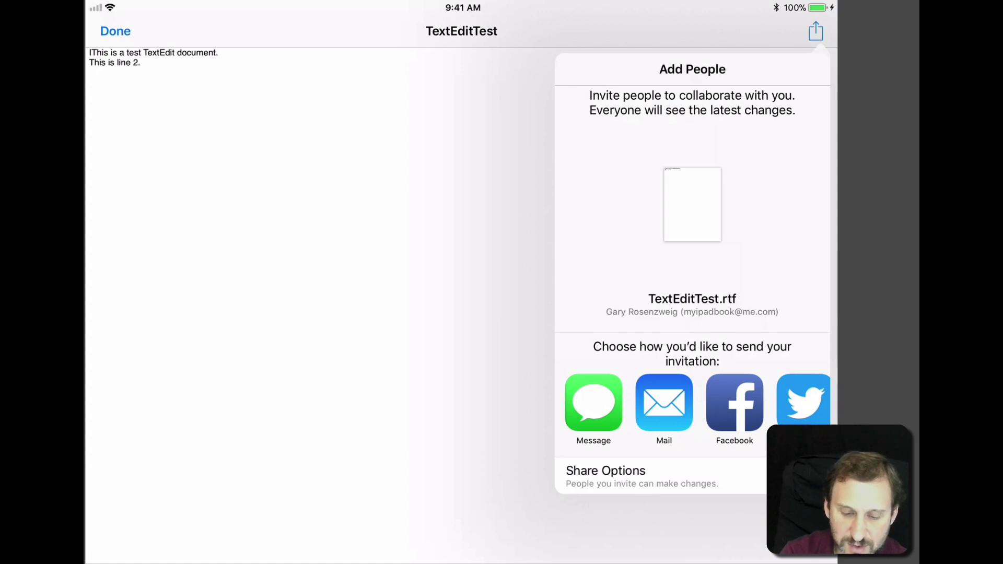
left_click(605, 475)
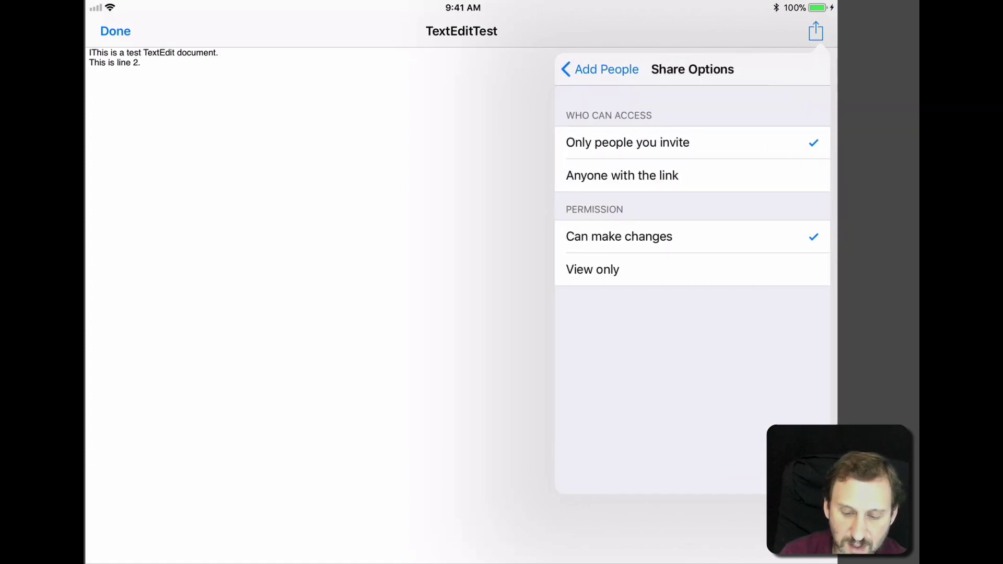
left_click(622, 174)
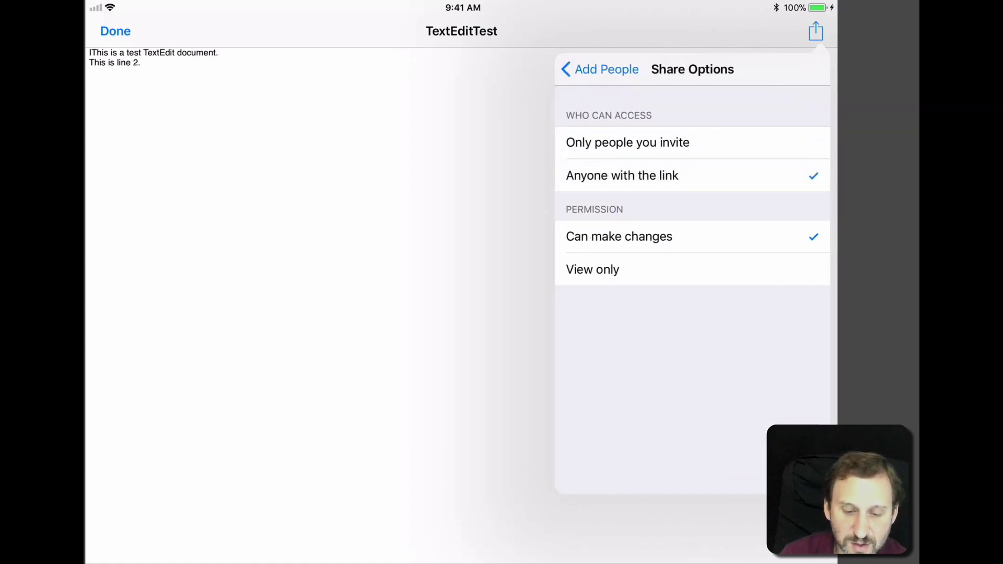
left_click(599, 69)
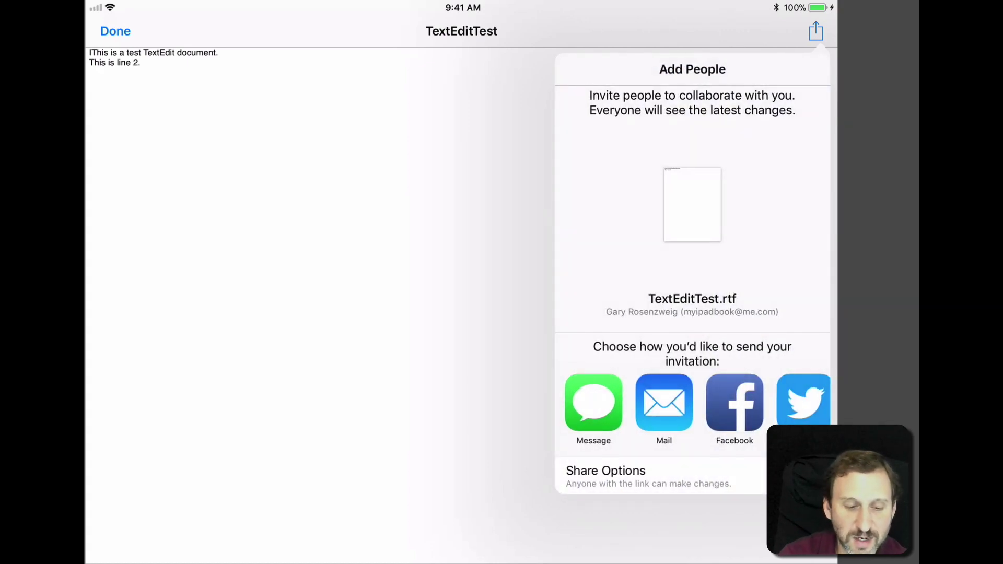
left_click(116, 31)
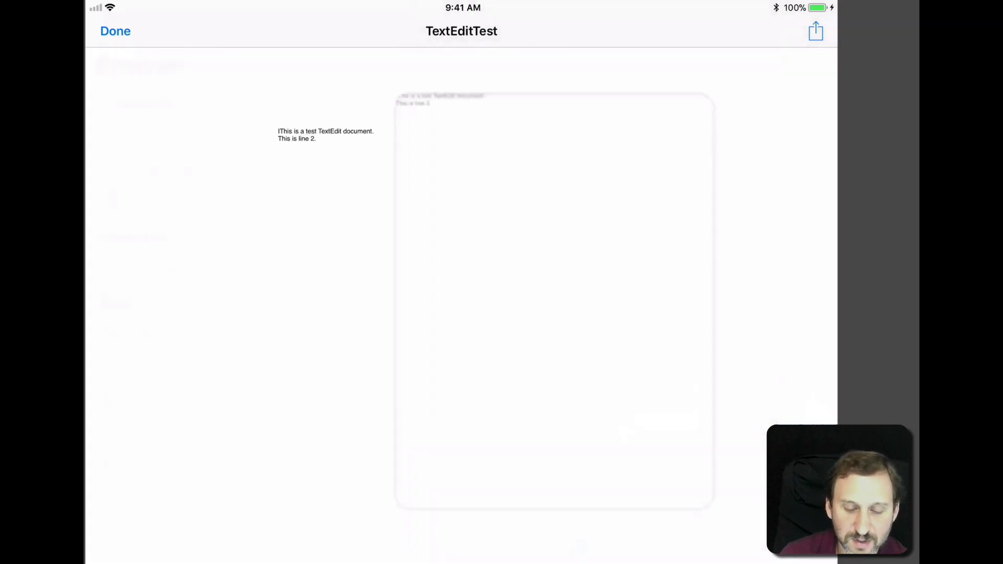